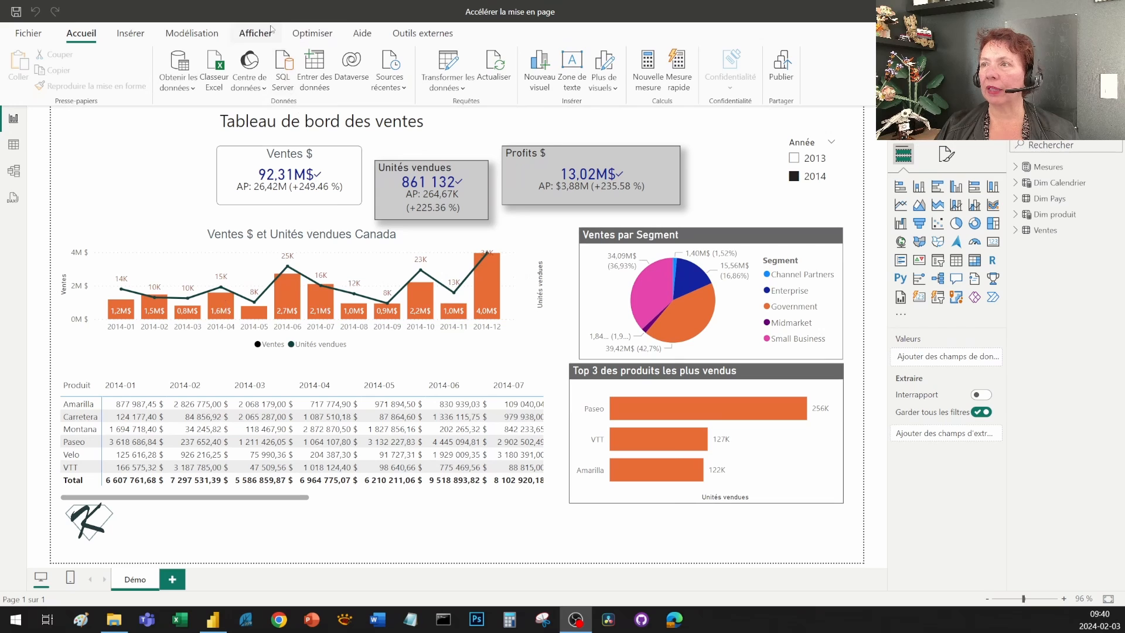
# Apply the custom report theme file Theme SuperK.json from the Super K > PBIX folder
pyautogui.click(255, 33)
pyautogui.click(313, 82)
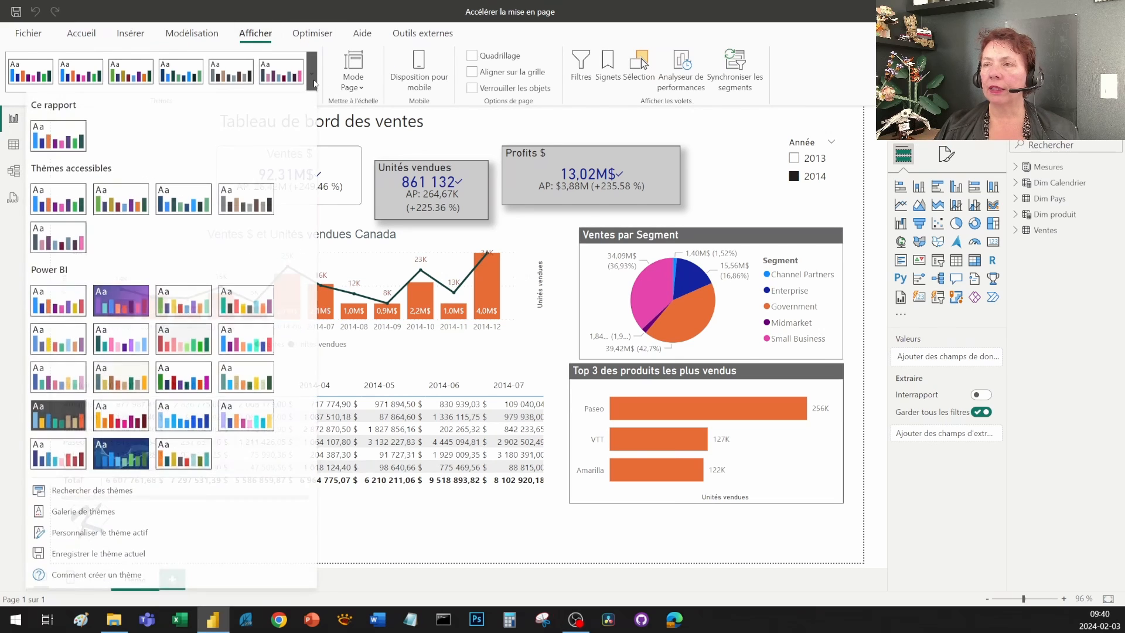
pyautogui.click(188, 491)
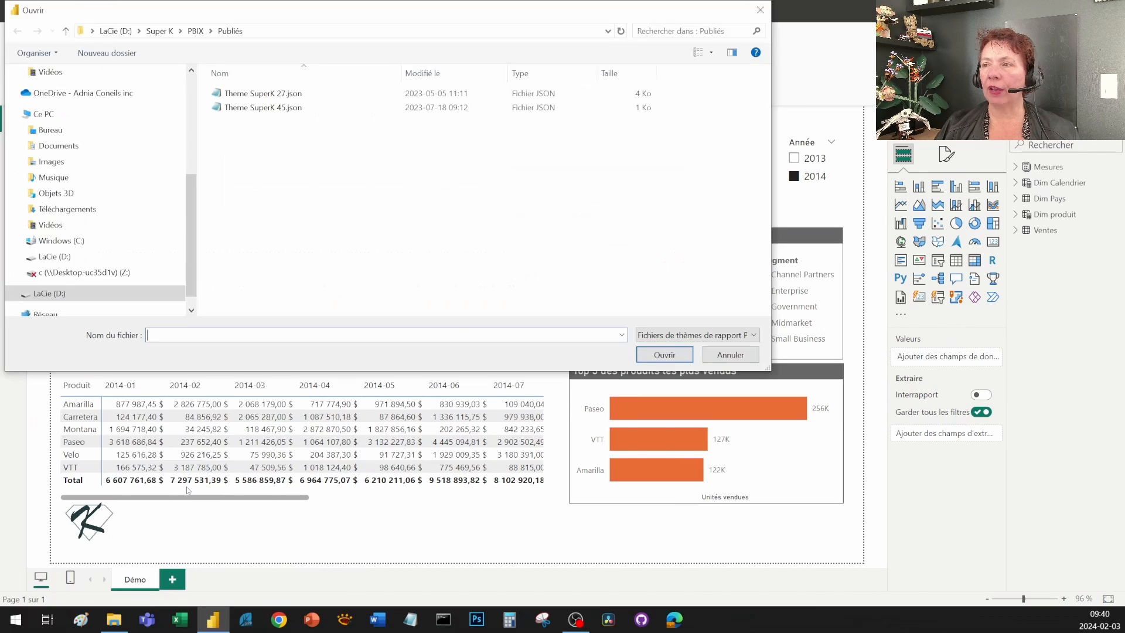
pyautogui.click(195, 30)
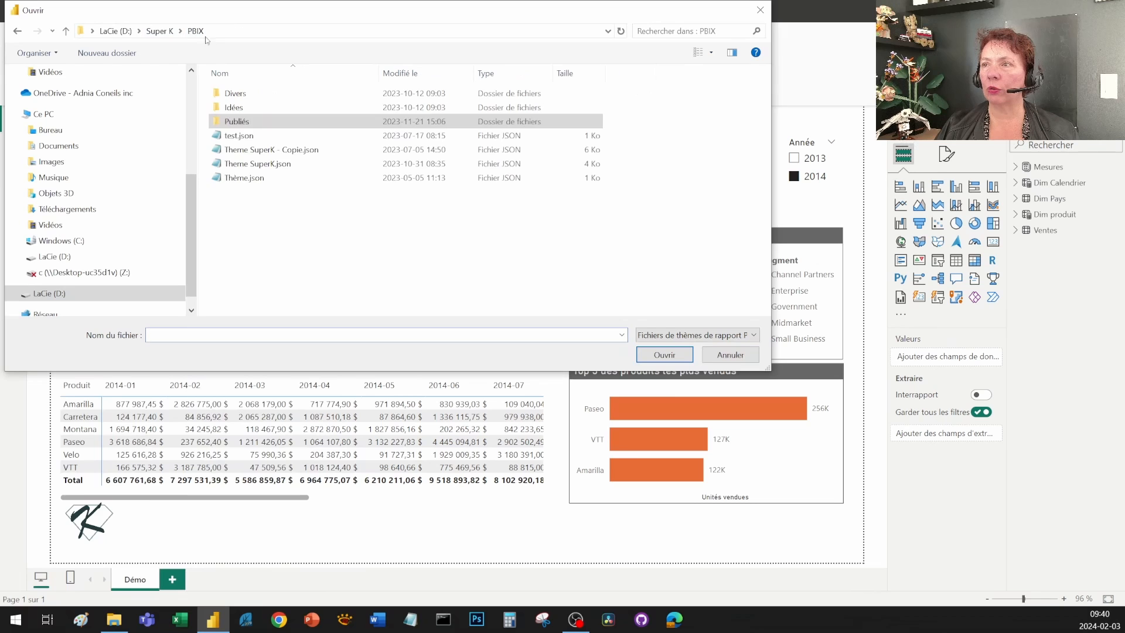
pyautogui.click(263, 164)
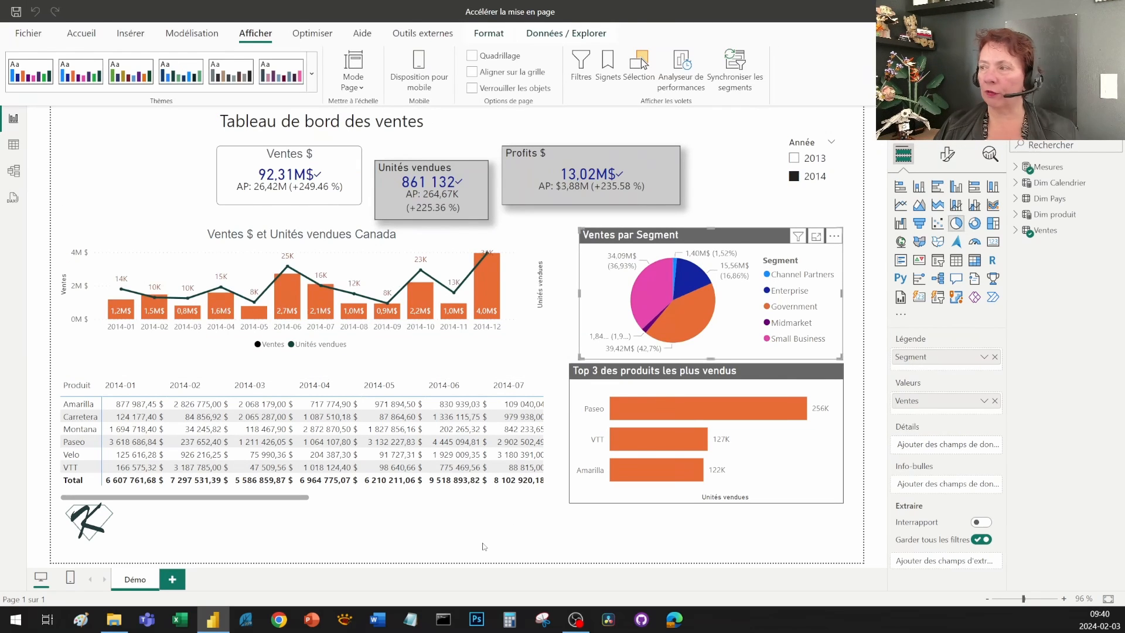
pyautogui.press('Return')
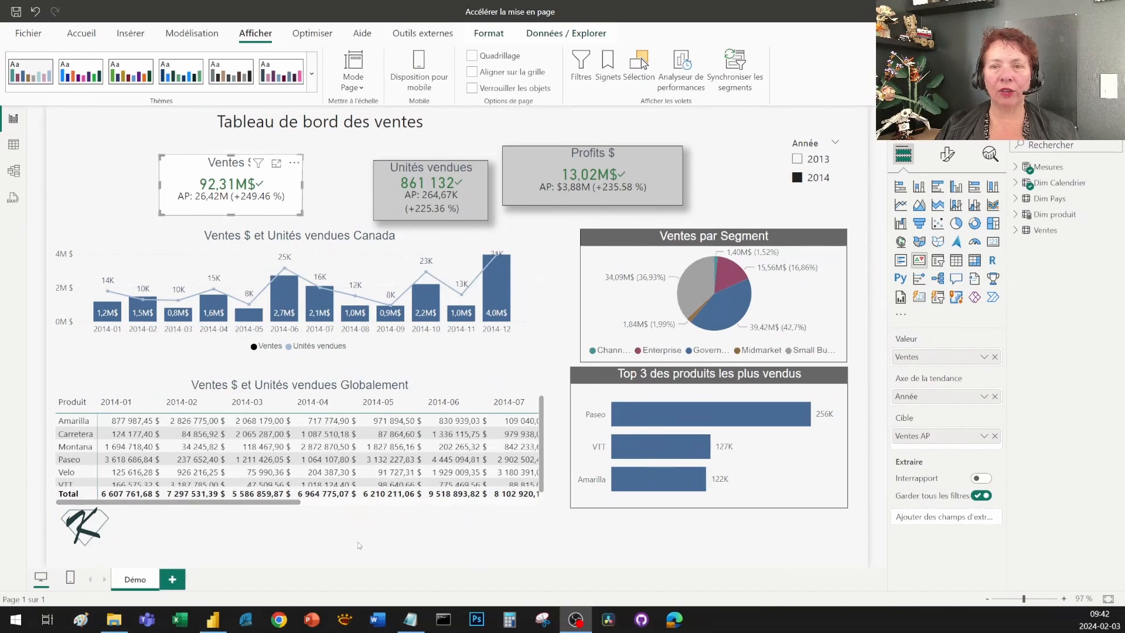
# Try the gridlines and snap-to-grid options on the report page
pyautogui.click(472, 55)
pyautogui.click(473, 72)
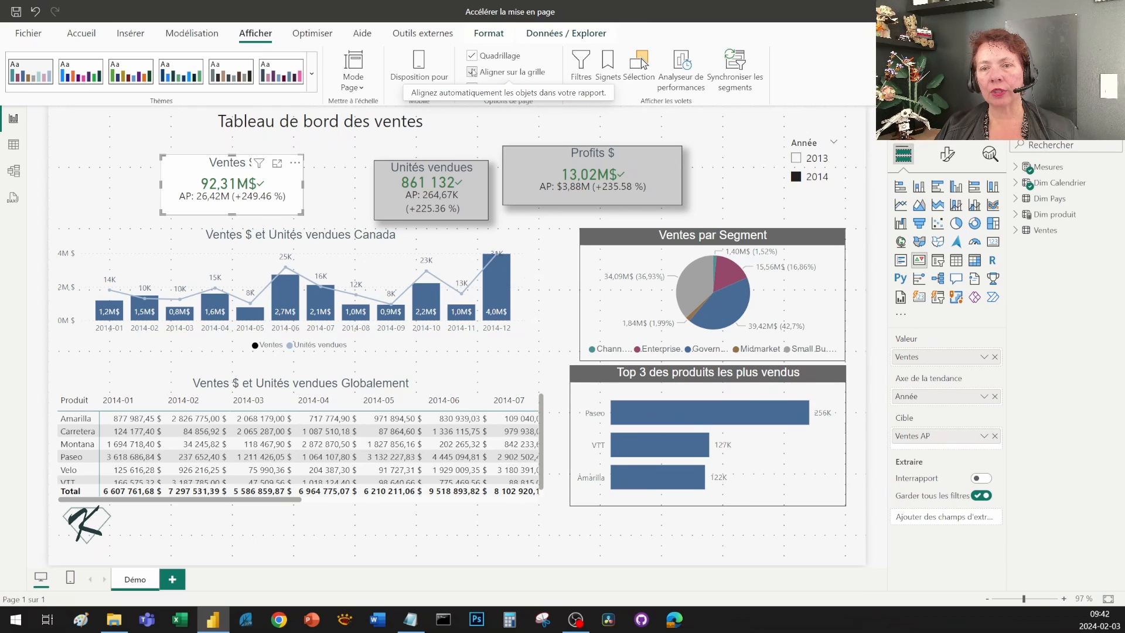
pyautogui.click(472, 72)
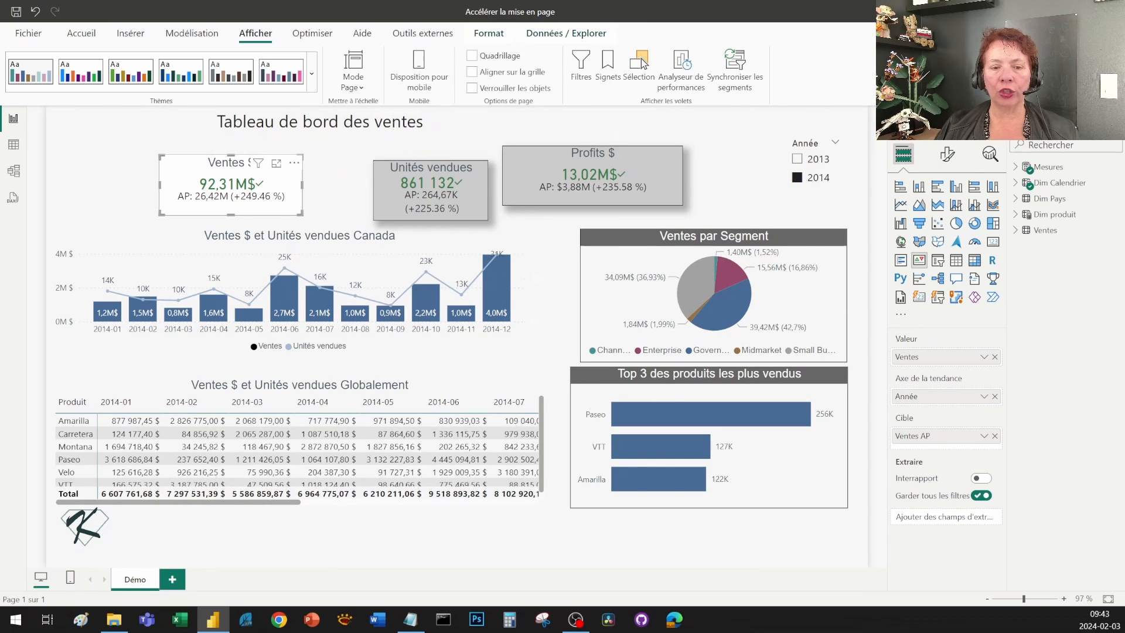
pyautogui.hotkey('alt', 'Tab')
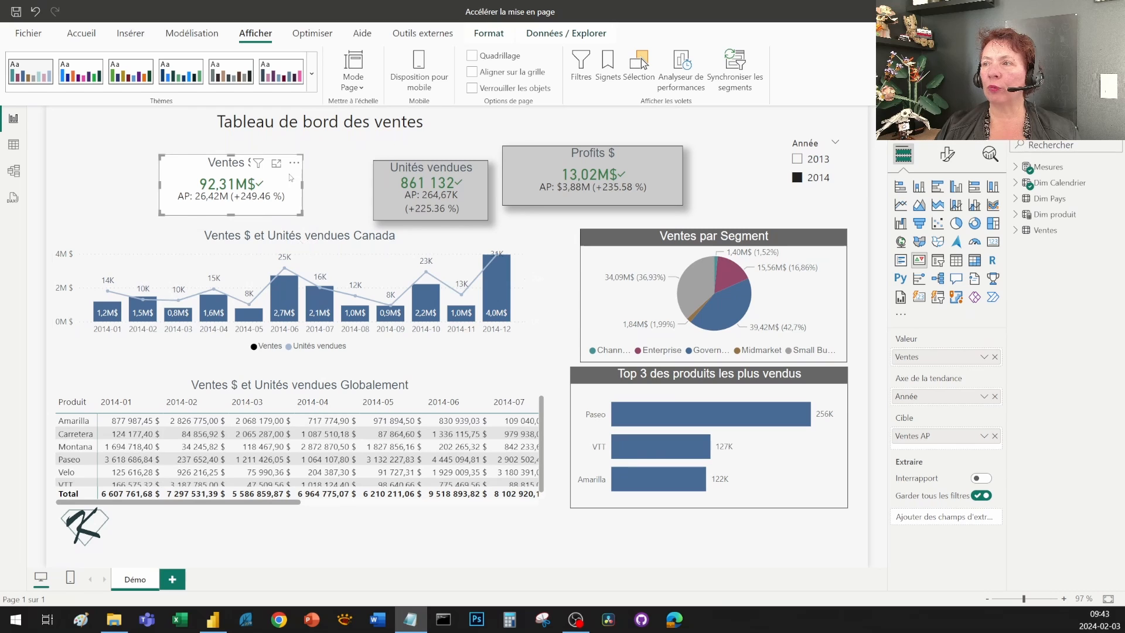
# Set the Ventes $, Unités vendues and Profits $ cards to a height of 100 and a width of 200
pyautogui.click(399, 168)
pyautogui.keyDown('ctrl'); pyautogui.click(218, 186); pyautogui.keyUp('ctrl')
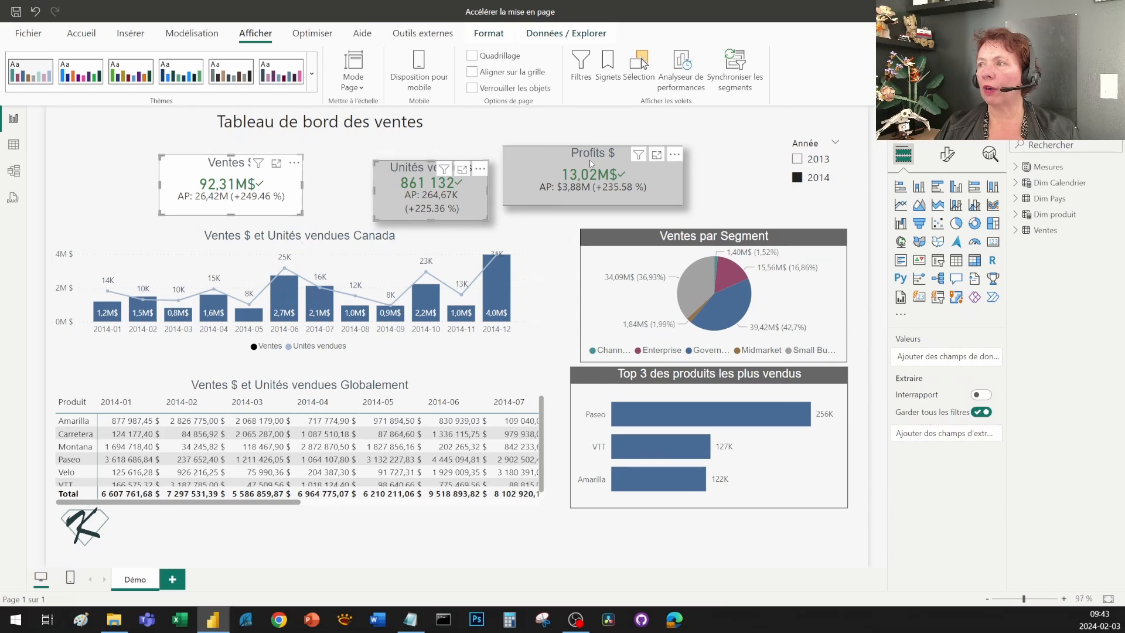
pyautogui.keyDown('ctrl'); pyautogui.click(619, 161); pyautogui.keyUp('ctrl')
pyautogui.click(948, 154)
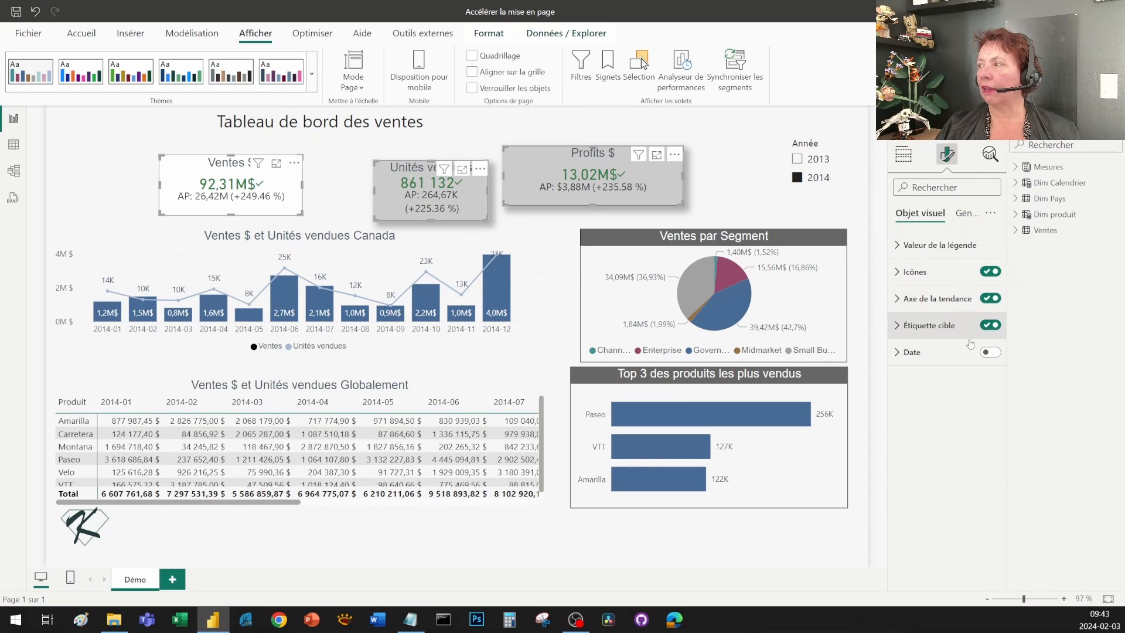
pyautogui.click(967, 214)
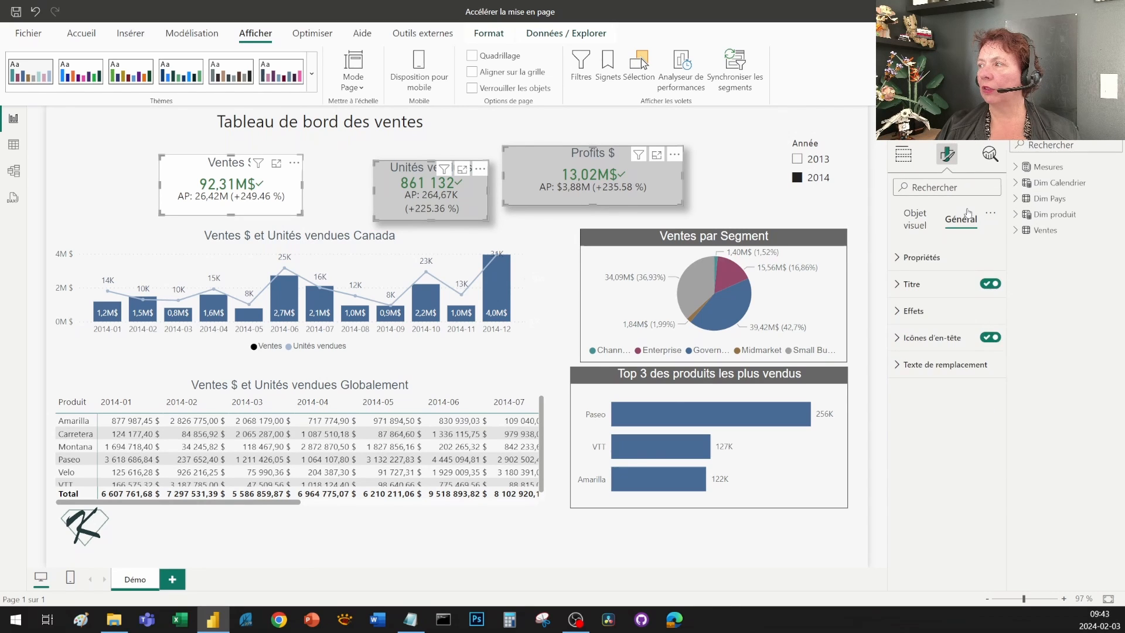
pyautogui.click(921, 257)
pyautogui.click(923, 326)
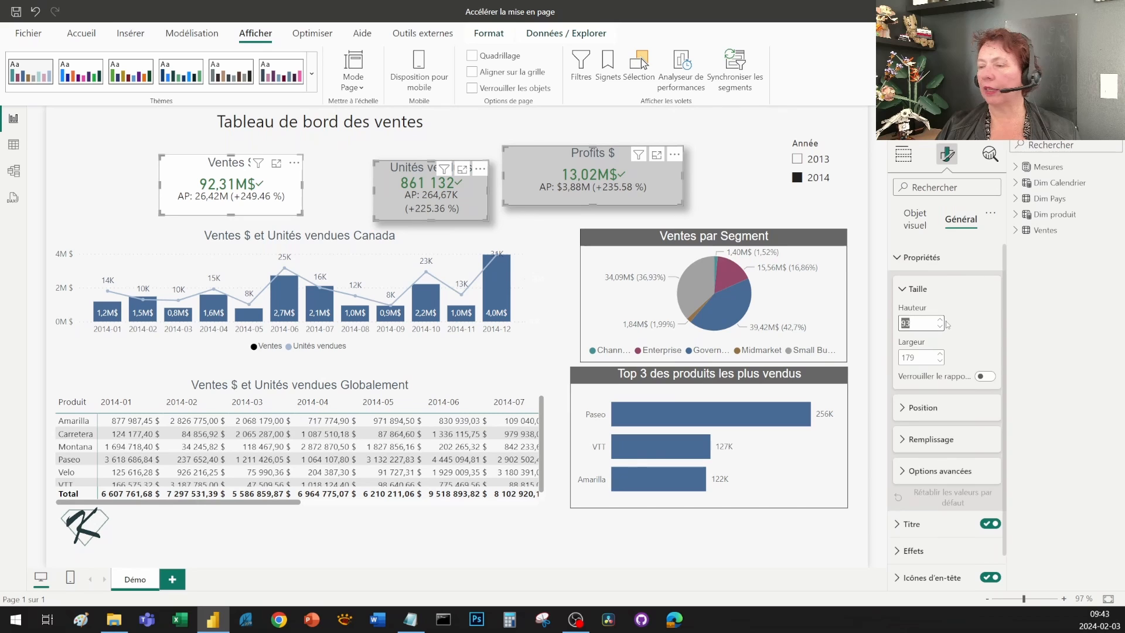
pyautogui.write('100')
pyautogui.press('Return')
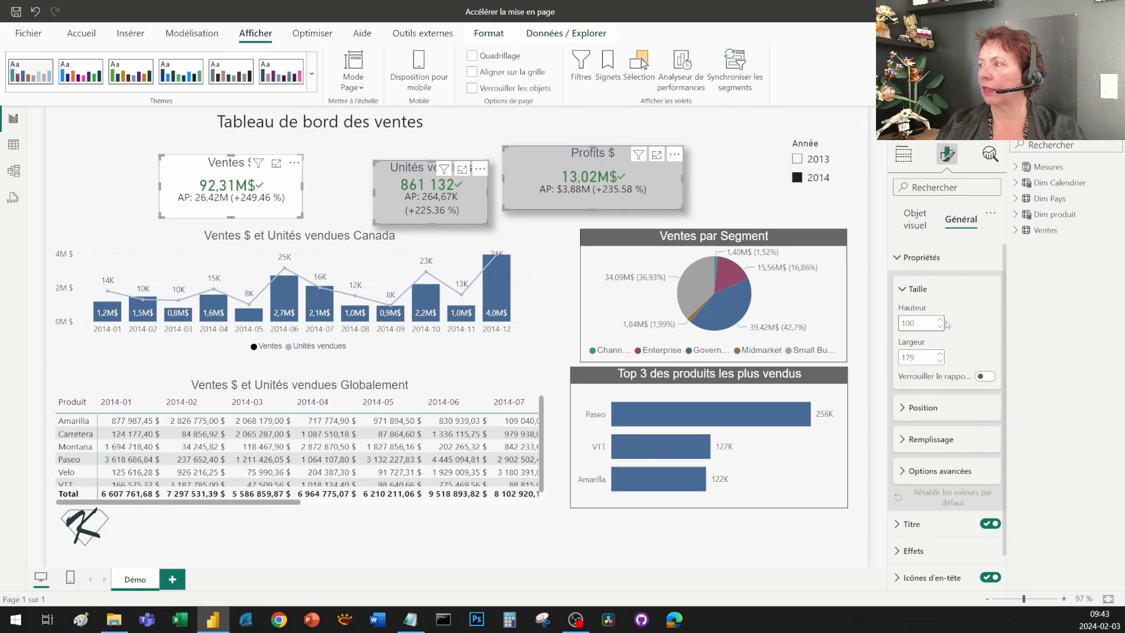
pyautogui.click(925, 355)
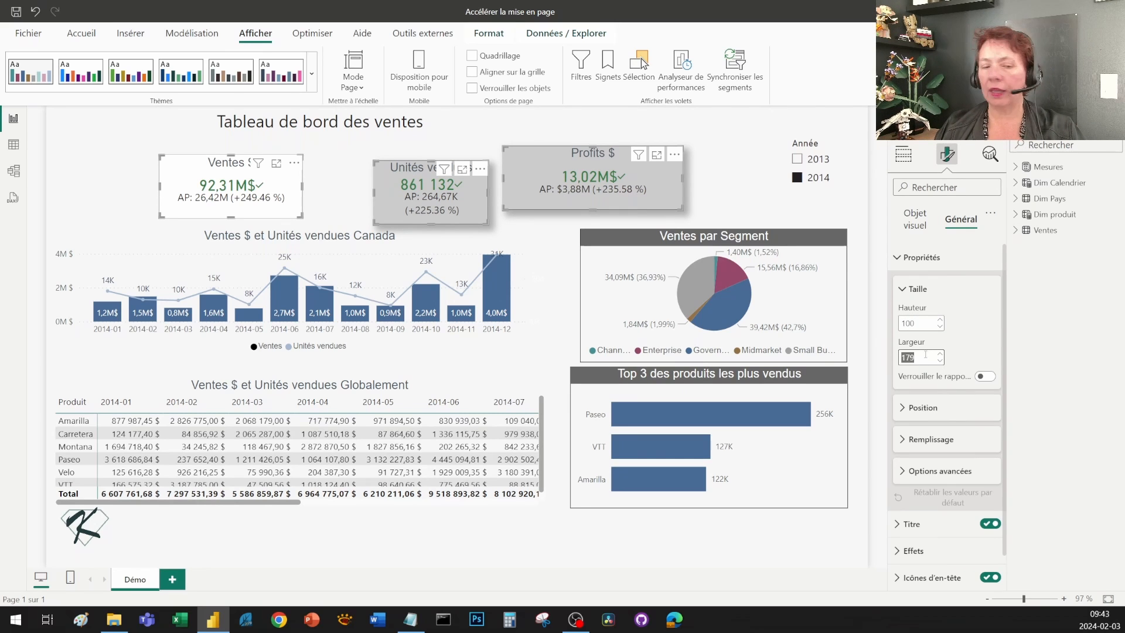
pyautogui.write('200')
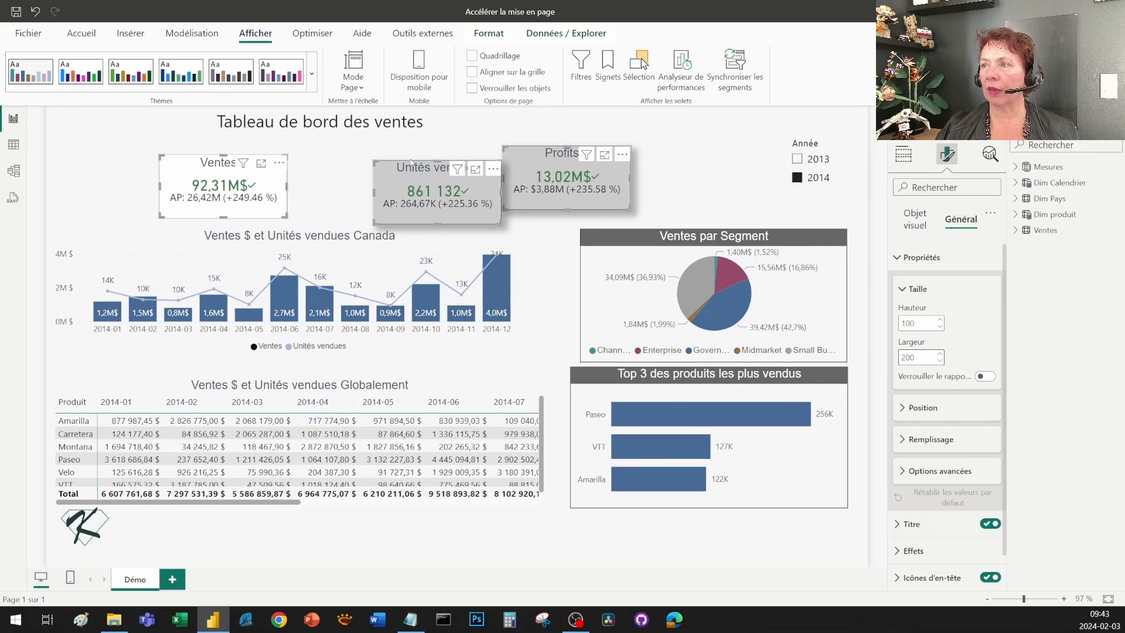
pyautogui.click(329, 172)
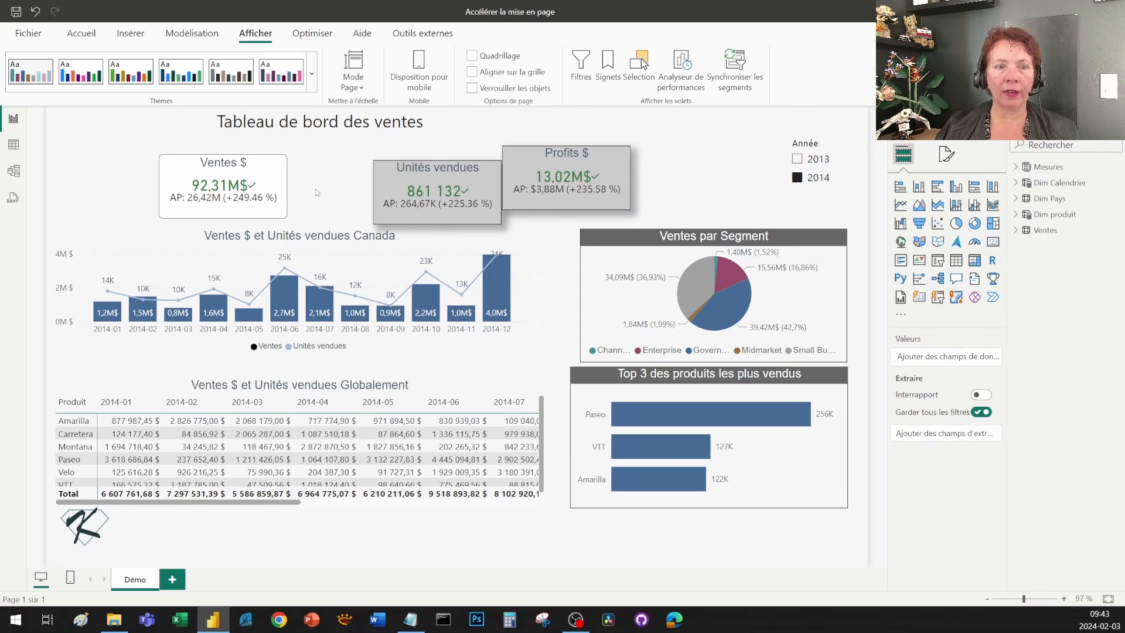
# Align the Ventes $, Unités vendues and Profits $ cards to the top and distribute them horizontally
pyautogui.click(271, 179)
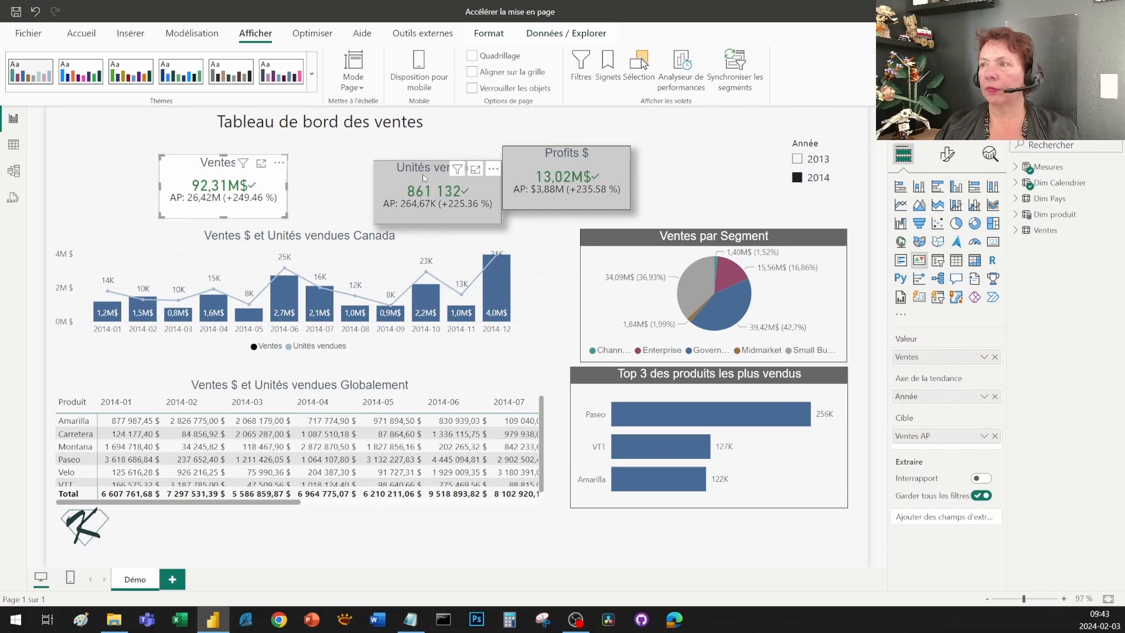
pyautogui.keyDown('ctrl'); pyautogui.click(436, 182); pyautogui.keyUp('ctrl')
pyautogui.keyDown('ctrl'); pyautogui.click(539, 170); pyautogui.keyUp('ctrl')
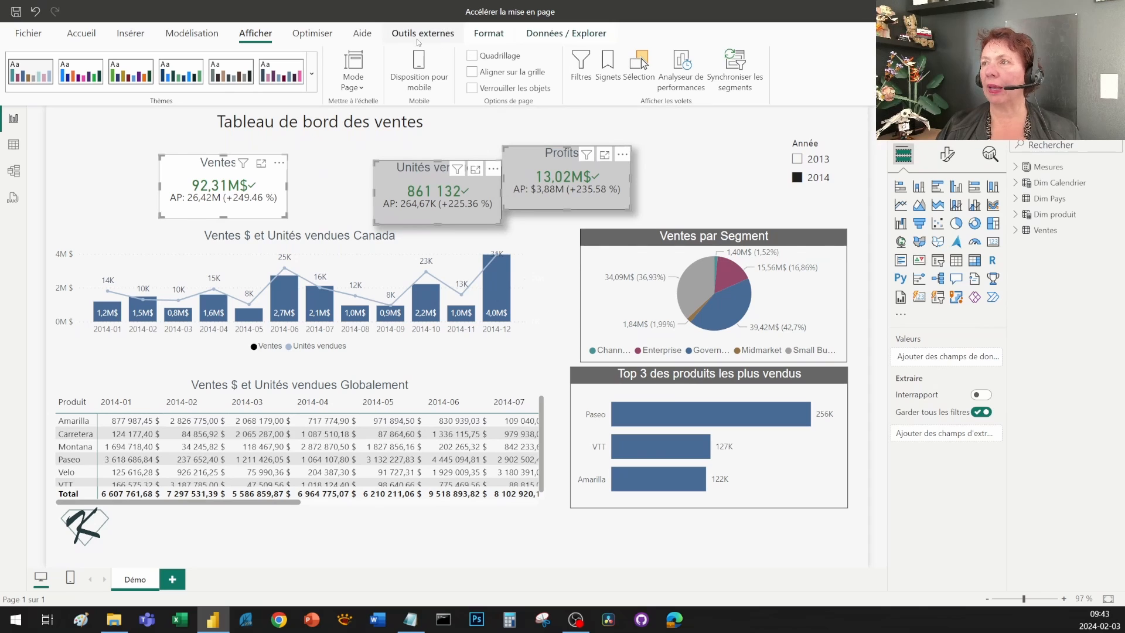
pyautogui.click(476, 30)
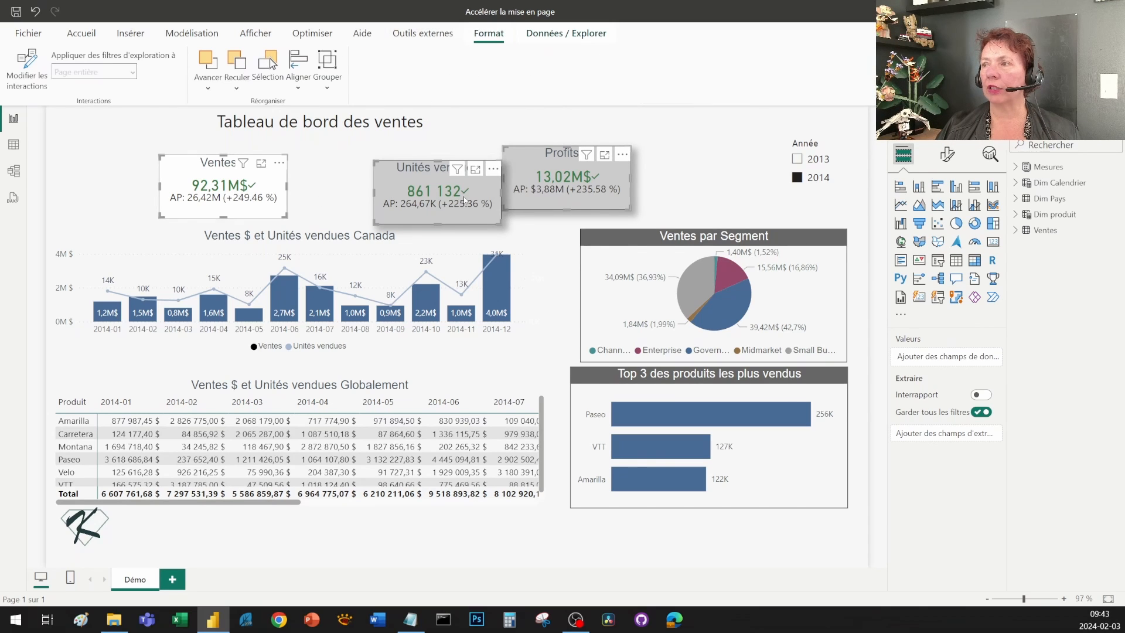
pyautogui.click(296, 86)
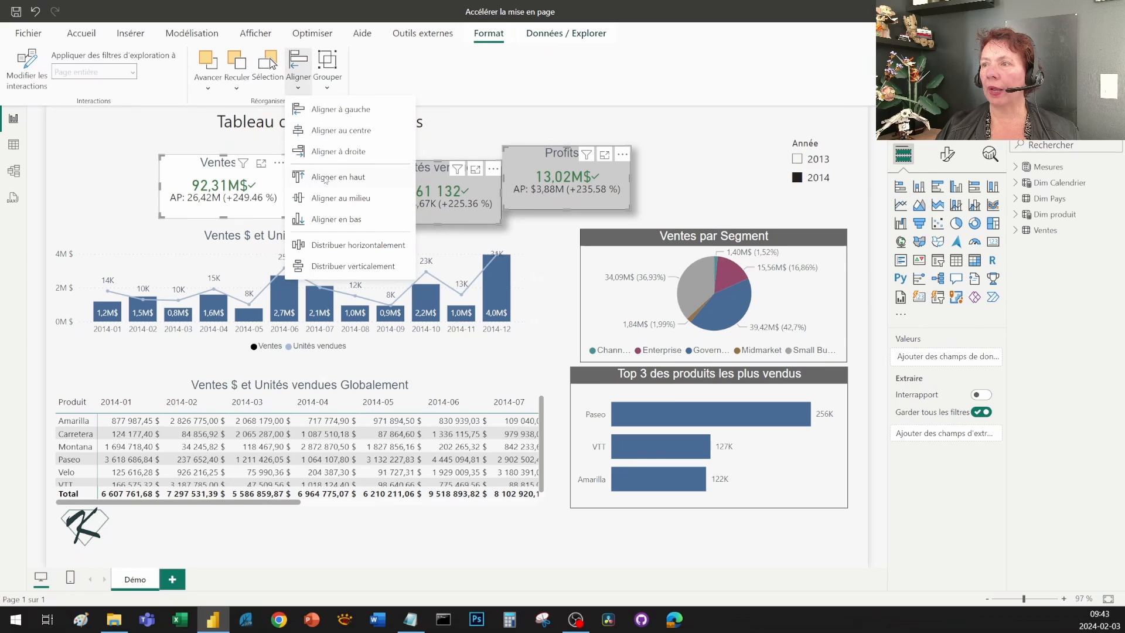
pyautogui.click(326, 178)
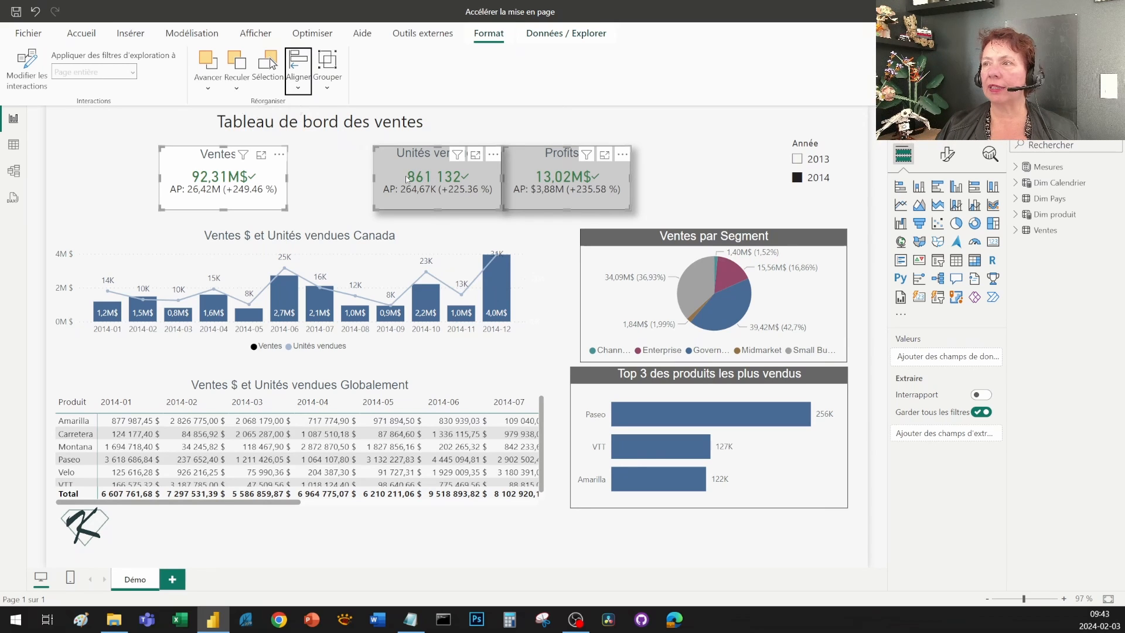
pyautogui.click(299, 81)
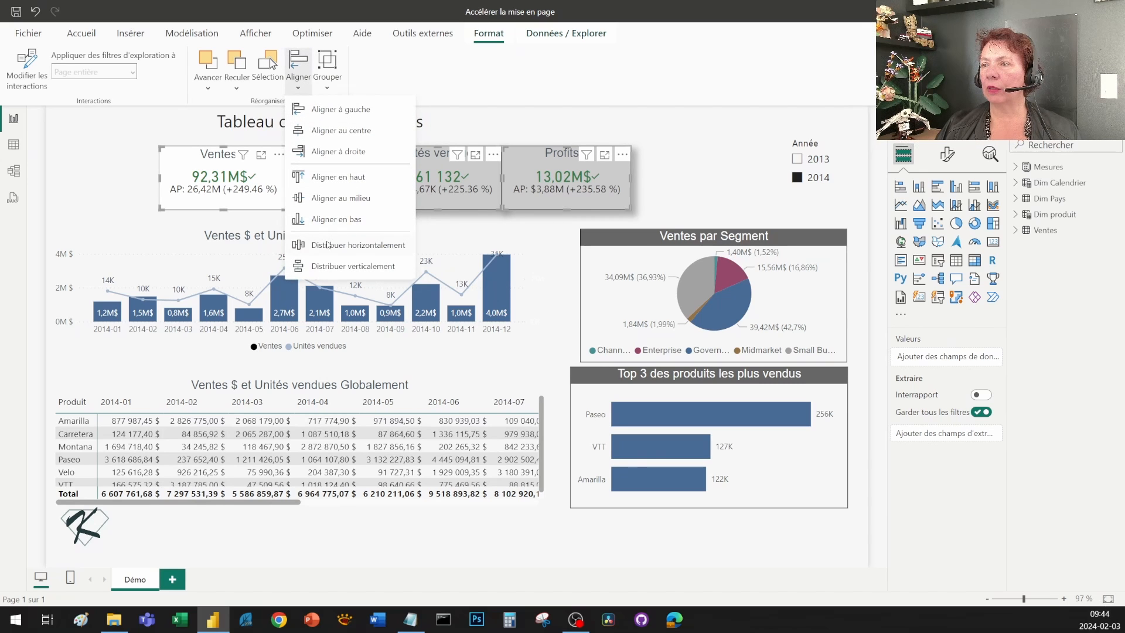
pyautogui.click(358, 245)
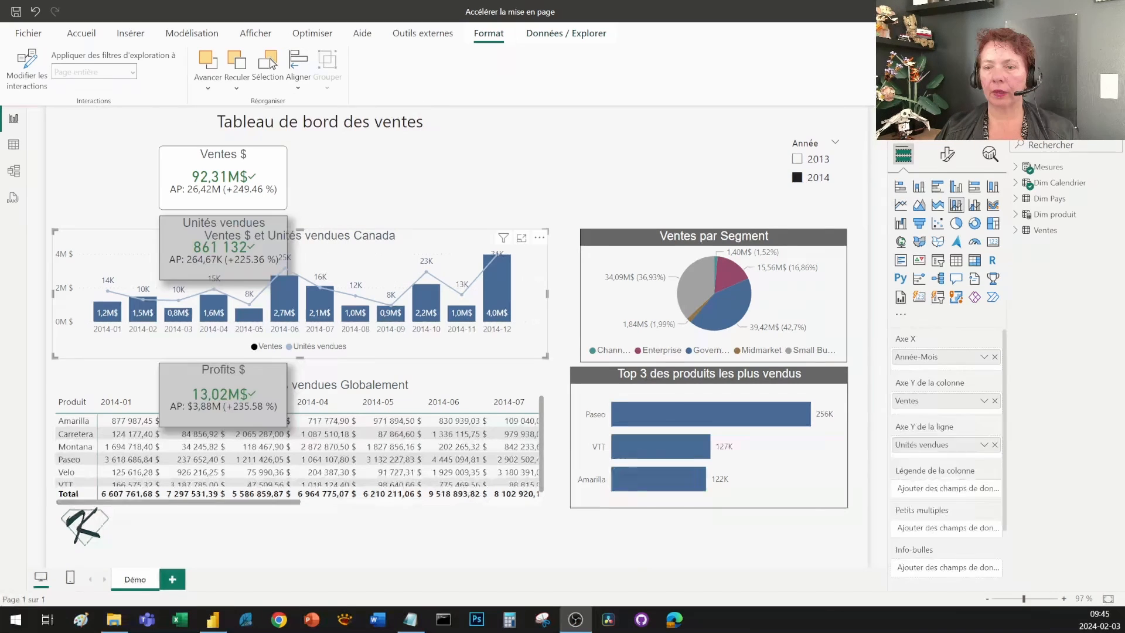
# Distribute the three stacked cards Ventes $, Unités vendues and Profits $ vertically
pyautogui.click(193, 158)
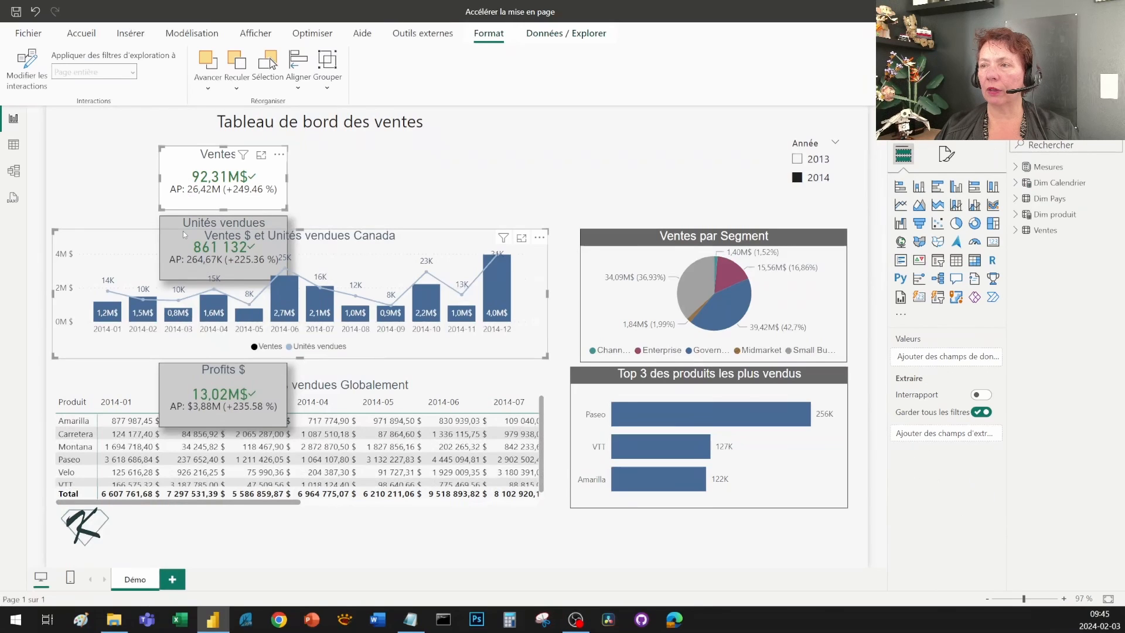
pyautogui.keyDown('ctrl'); pyautogui.click(181, 224); pyautogui.keyUp('ctrl')
pyautogui.keyDown('ctrl'); pyautogui.click(137, 248); pyautogui.keyUp('ctrl')
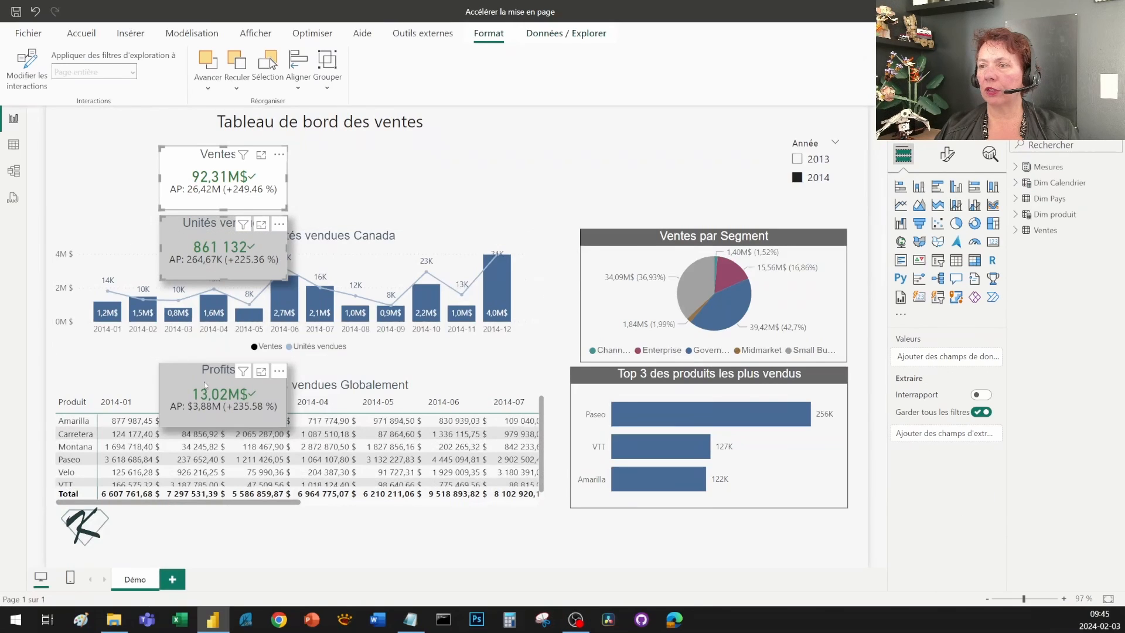
pyautogui.keyDown('ctrl'); pyautogui.click(203, 382); pyautogui.keyUp('ctrl')
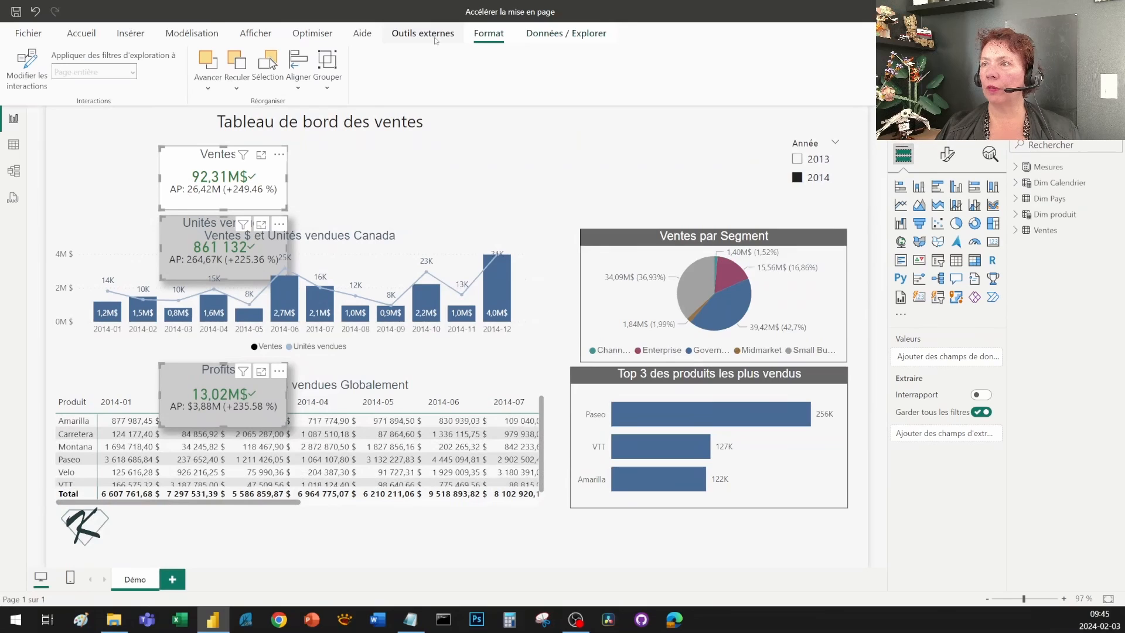
pyautogui.click(299, 88)
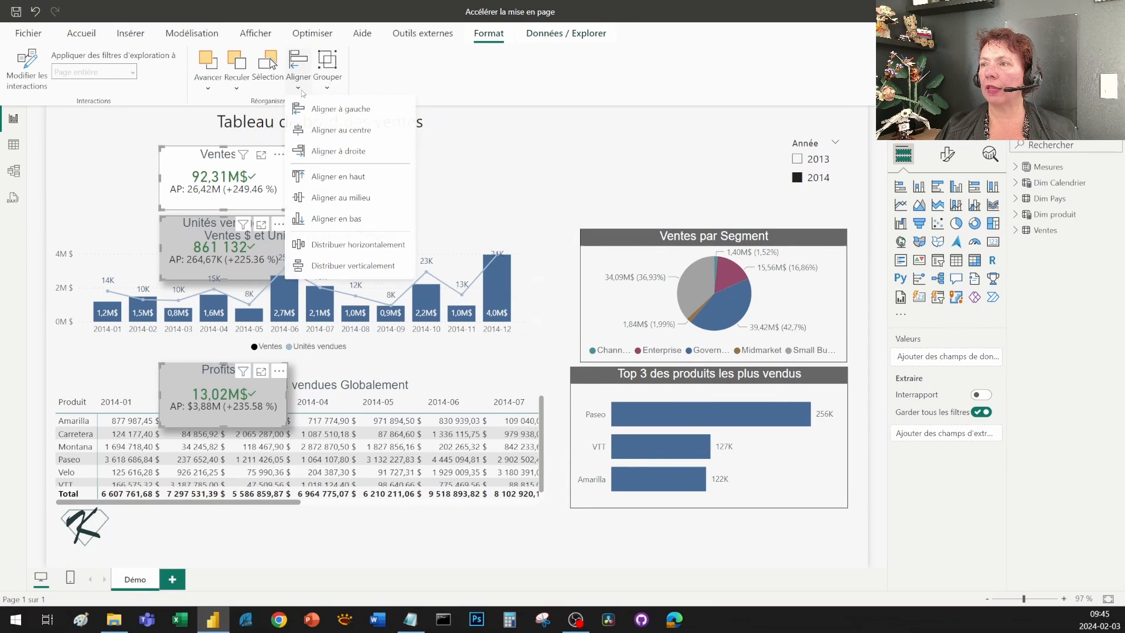
pyautogui.click(329, 267)
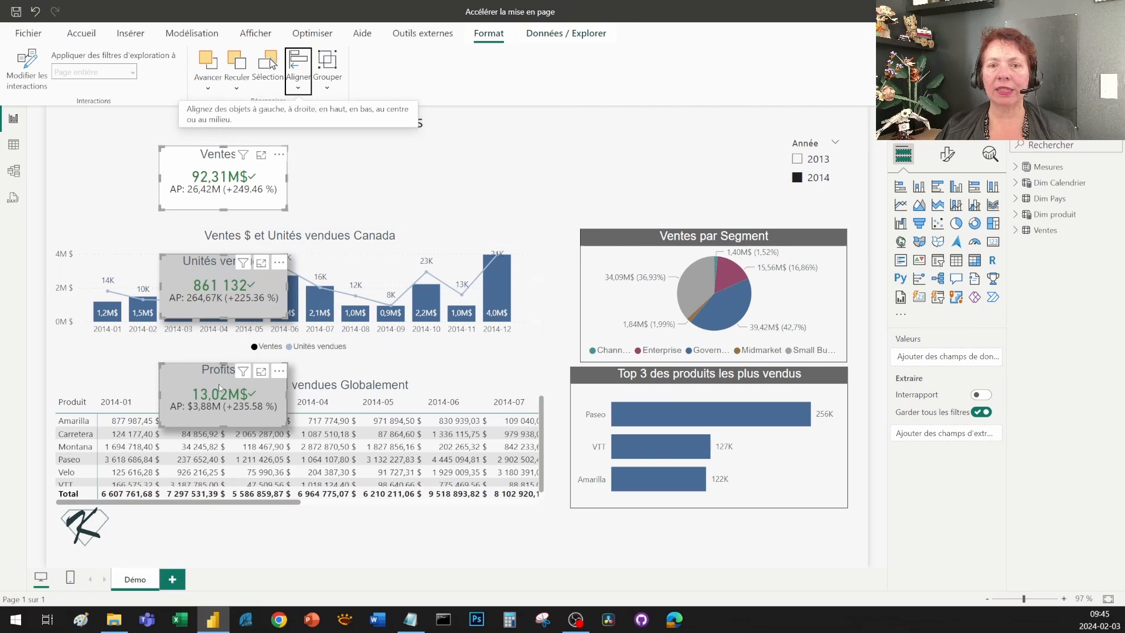
# Undo the vertical arrangement of the three cards
pyautogui.click(172, 237)
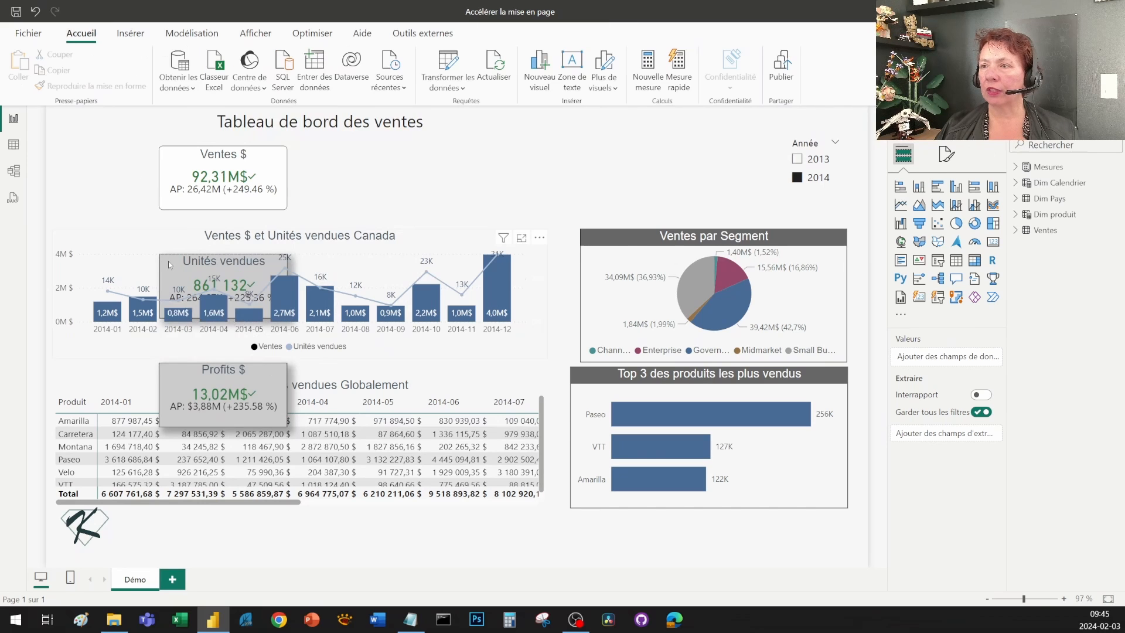
pyautogui.click(173, 251)
pyautogui.hotkey('ctrl', 'z')
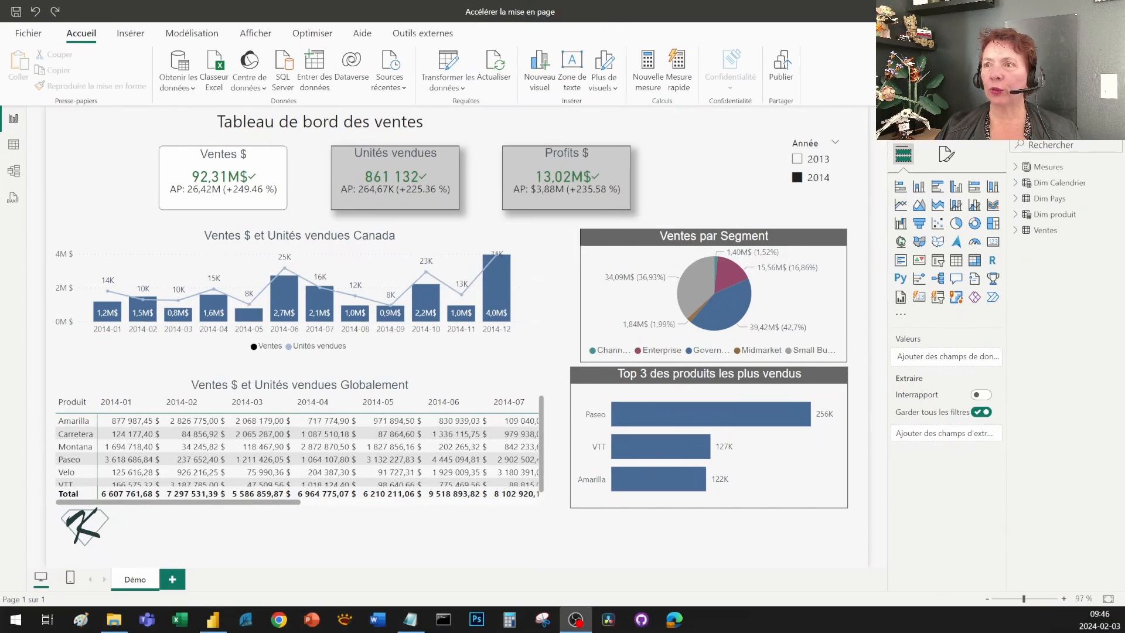
# Copy the Ventes $ card's formatting to the Unités vendues and Profits $ cards with the format painter
pyautogui.click(176, 161)
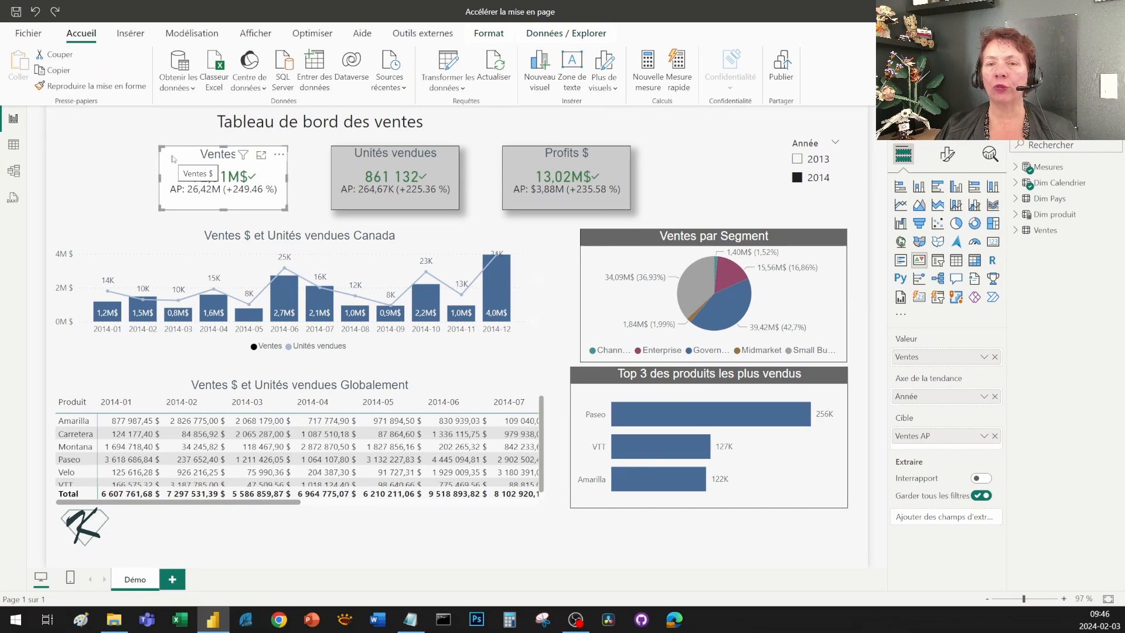
pyautogui.click(88, 86)
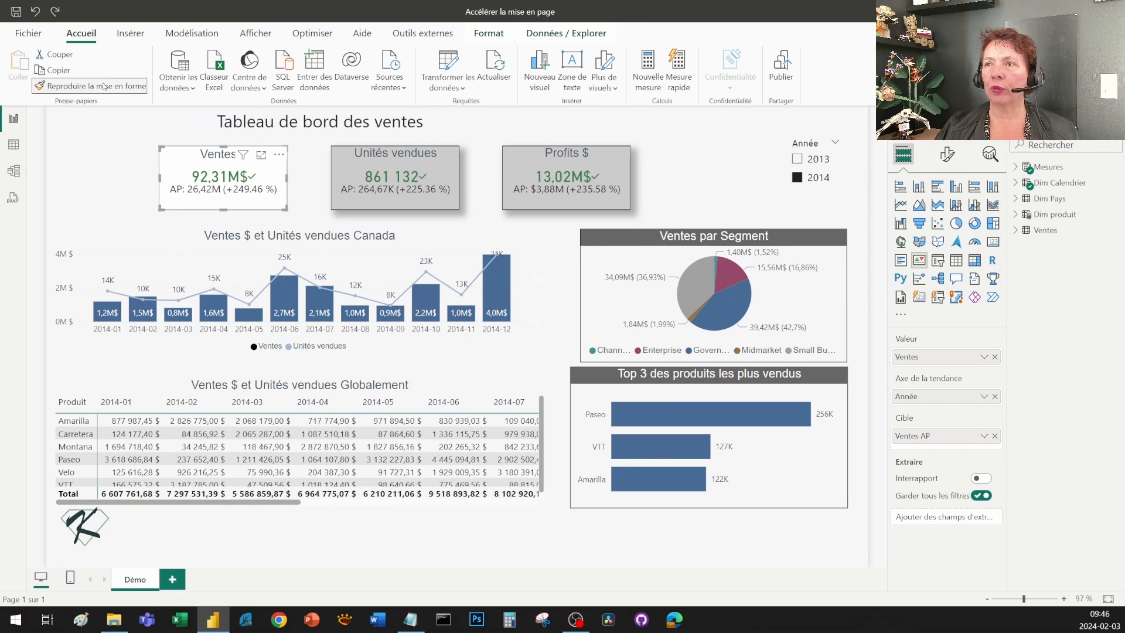
pyautogui.click(348, 160)
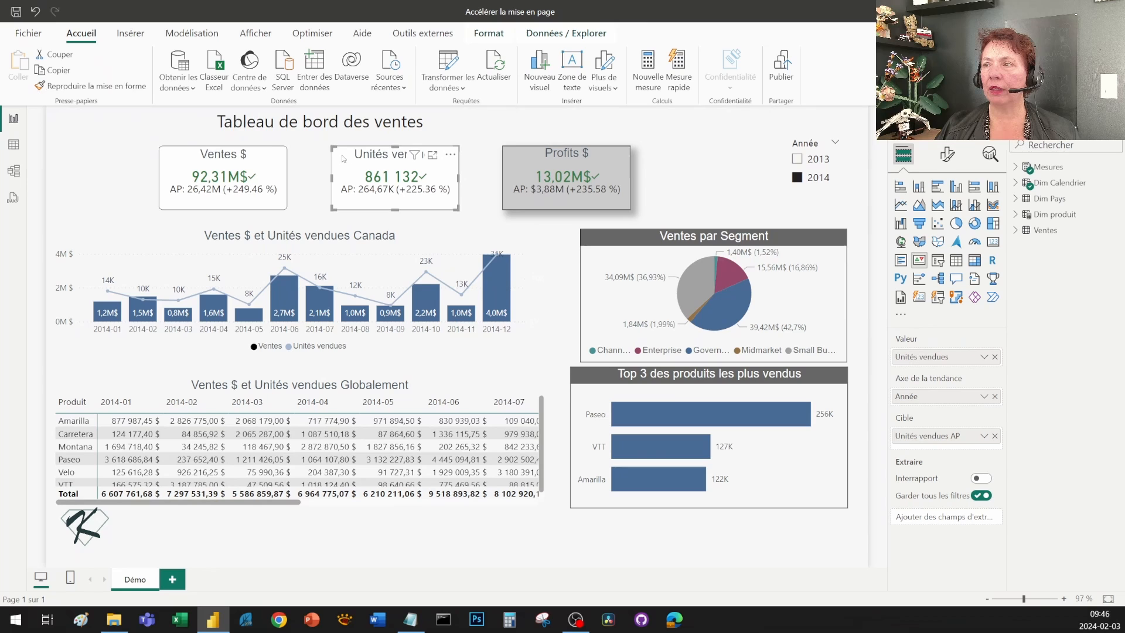
pyautogui.click(119, 87)
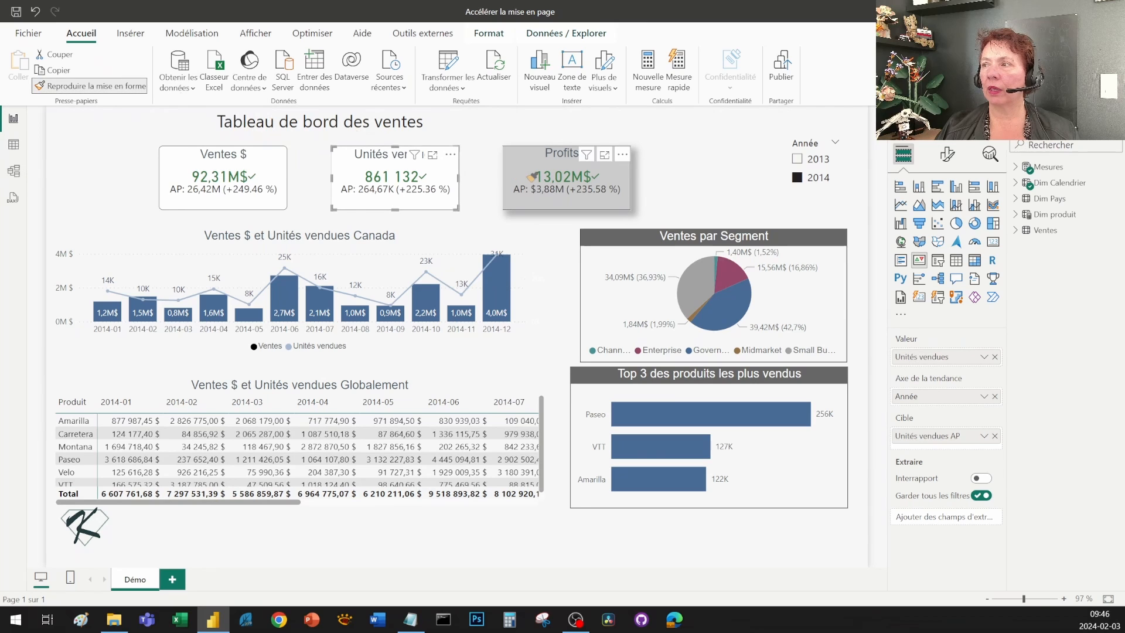
pyautogui.click(565, 176)
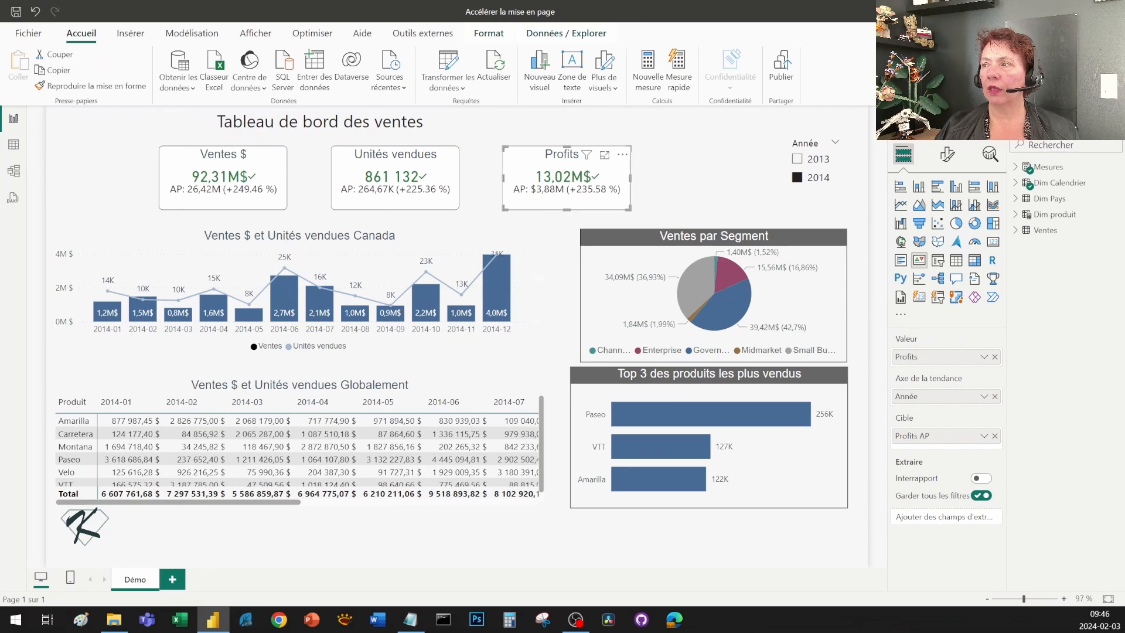
# Copy the Ventes $ et Unités vendues Canada chart's formatting to the Ventes par Segment and Top 3 des produits les plus vendus charts
pyautogui.click(115, 192)
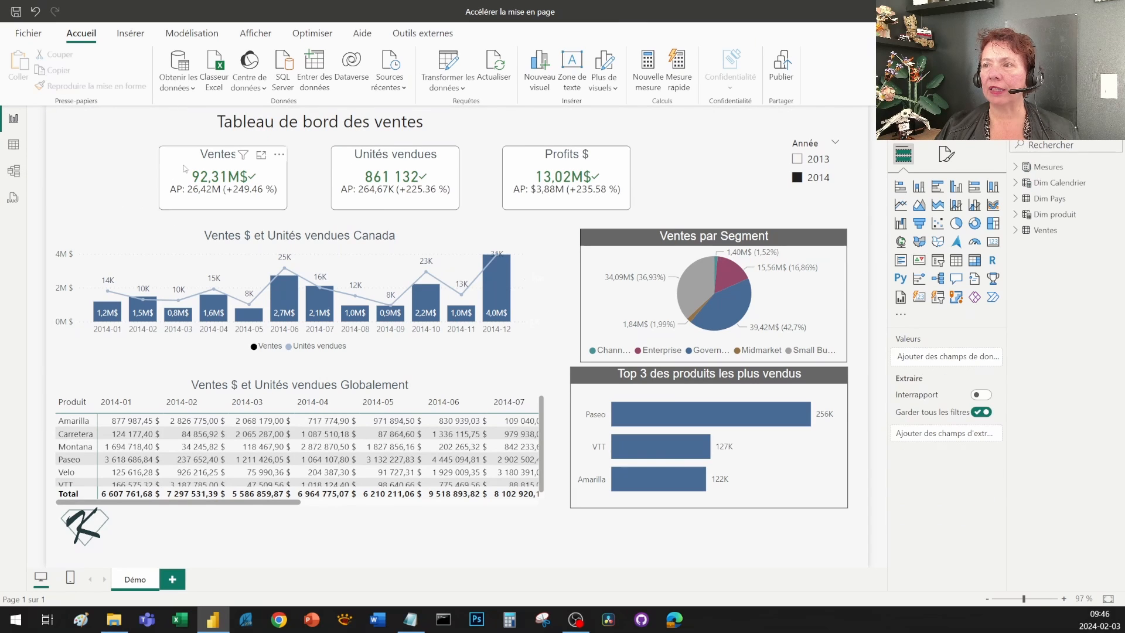
pyautogui.click(125, 243)
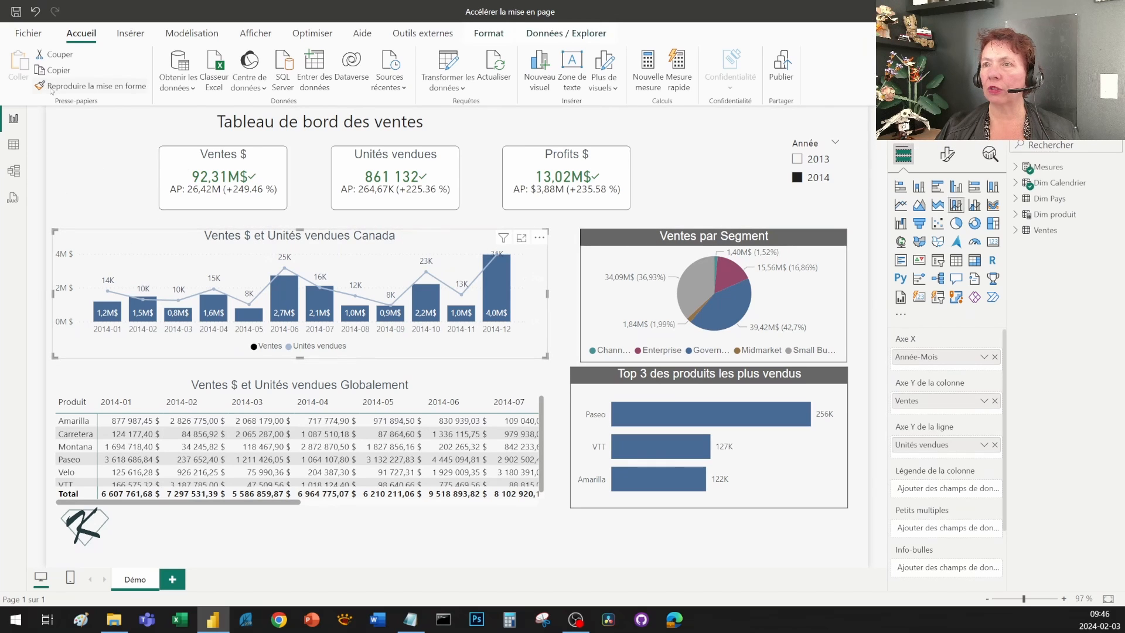
pyautogui.click(88, 86)
pyautogui.click(623, 240)
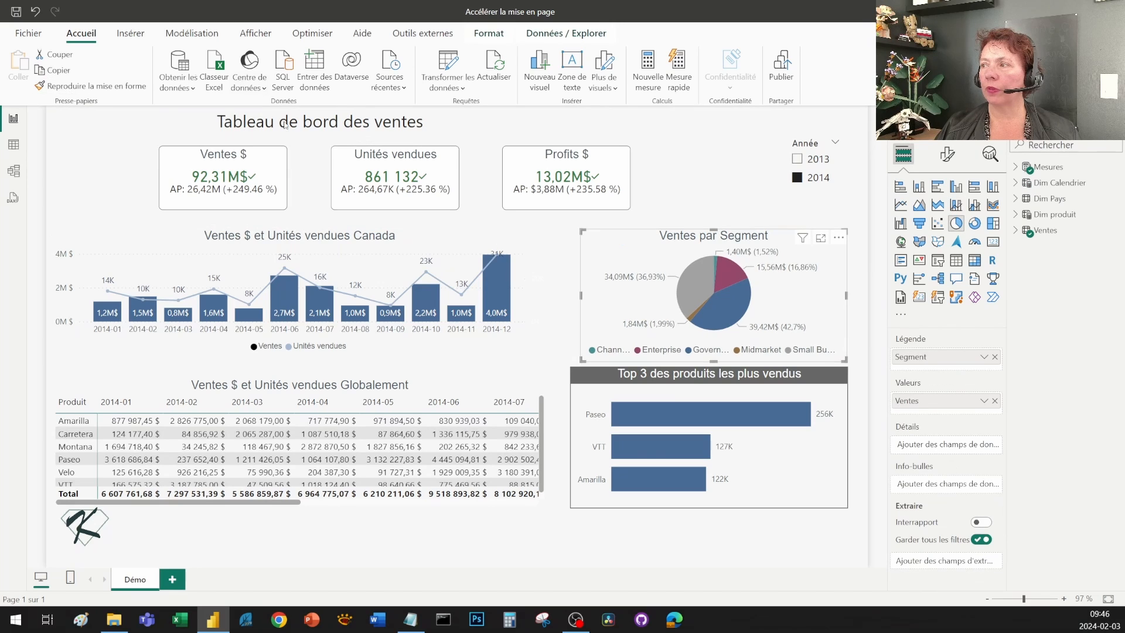
pyautogui.click(81, 87)
pyautogui.click(649, 385)
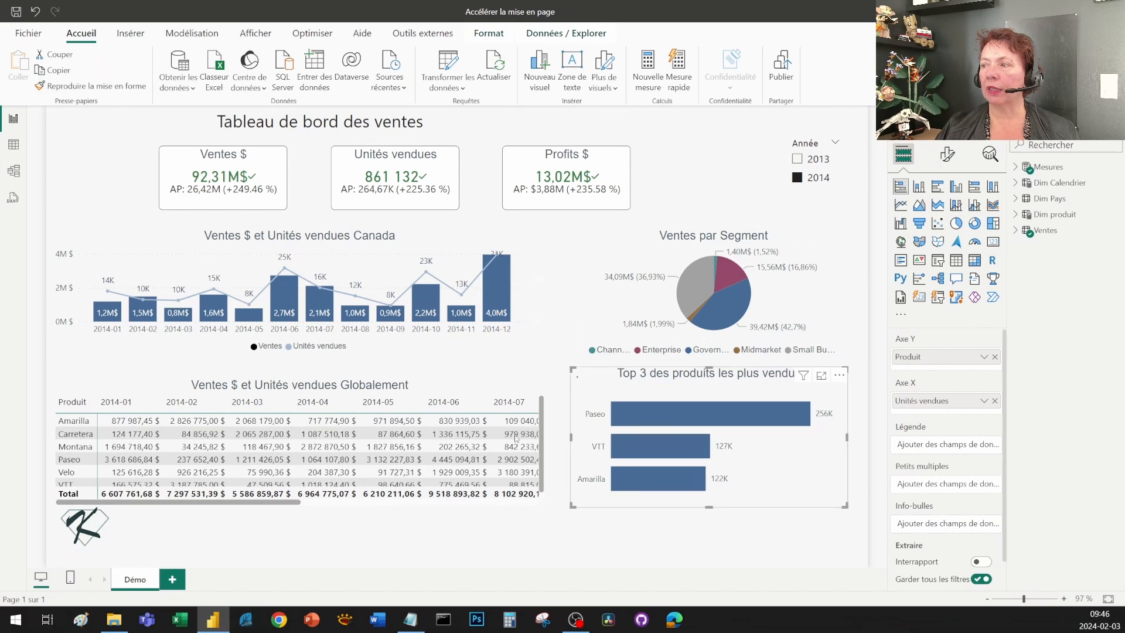
pyautogui.click(106, 172)
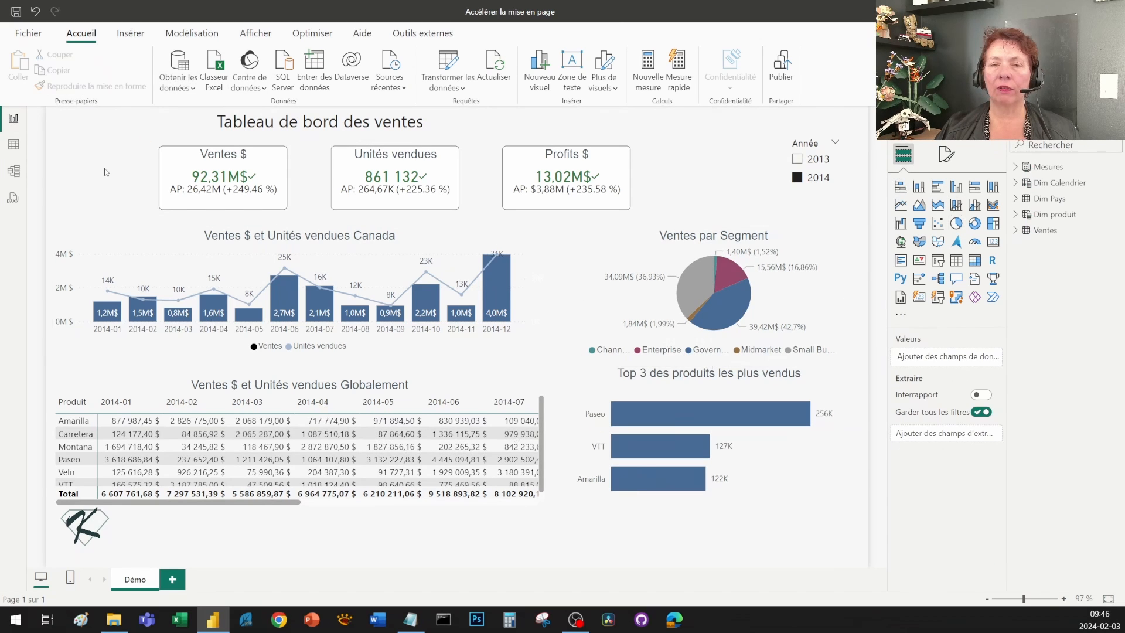
# Try the Aucun style preset on the Ventes $ et Unités vendues Globalement matrix and apply Minimal instead
pyautogui.click(415, 496)
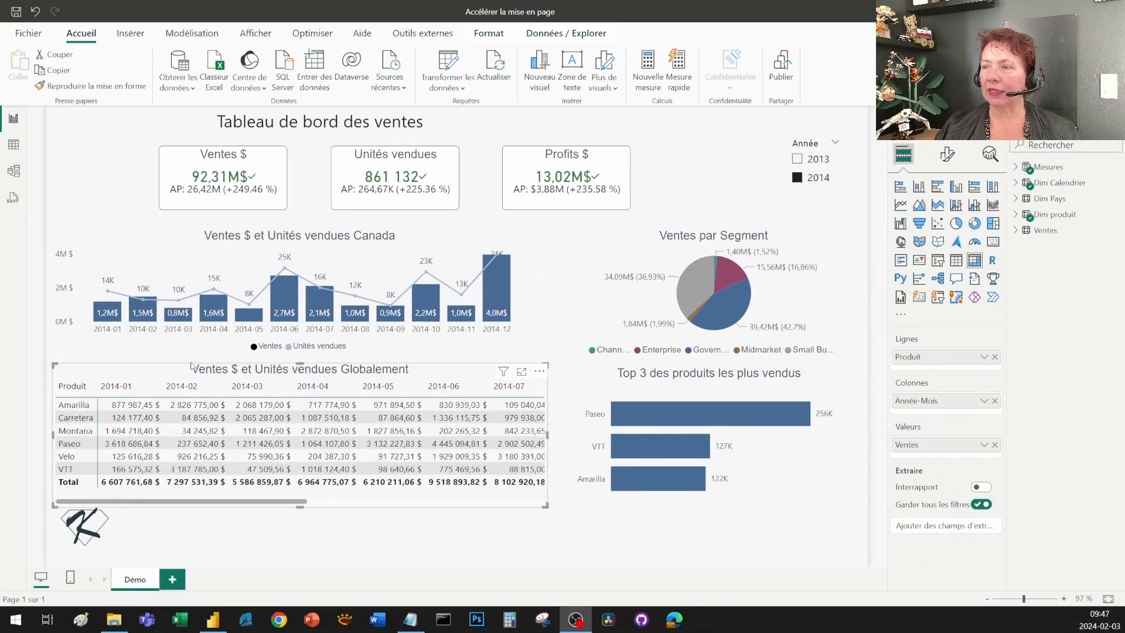
pyautogui.click(947, 154)
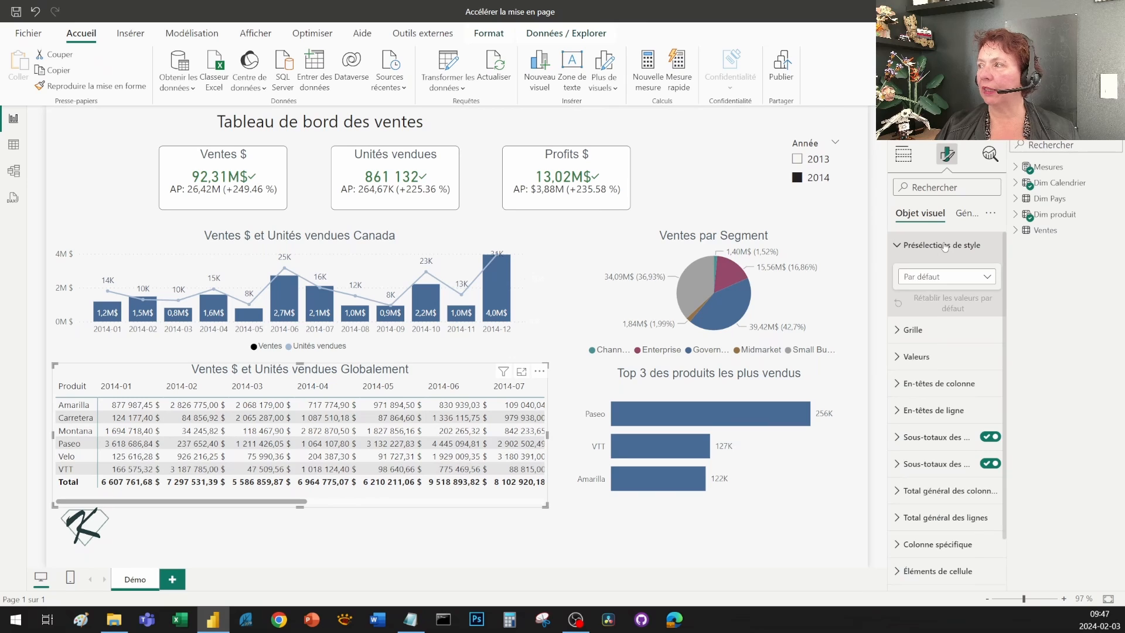
pyautogui.click(954, 278)
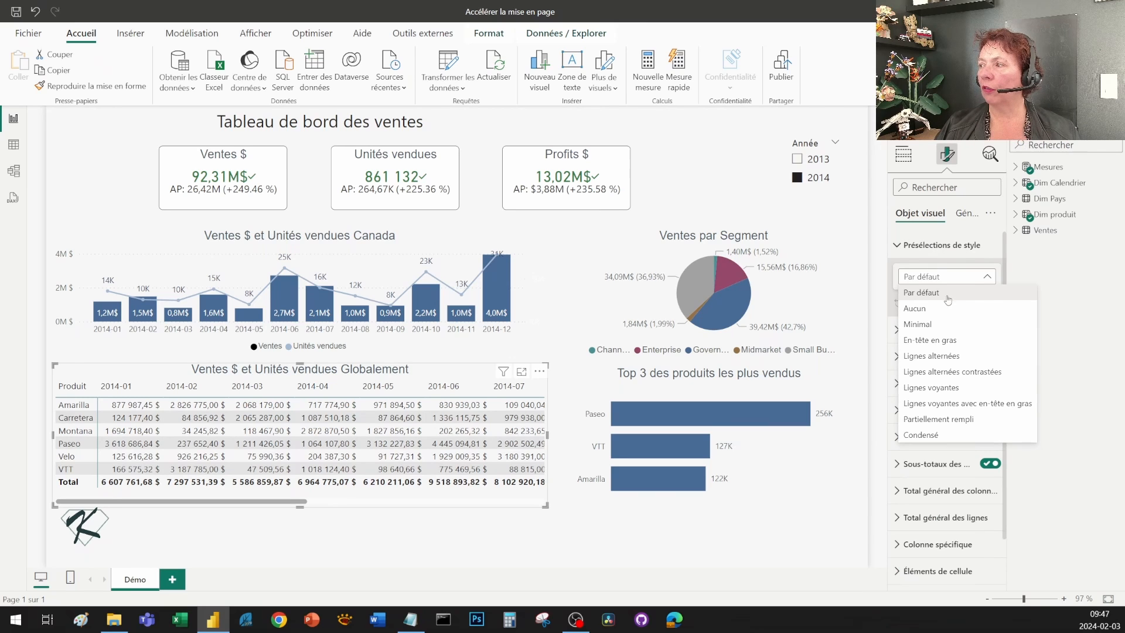
pyautogui.click(945, 307)
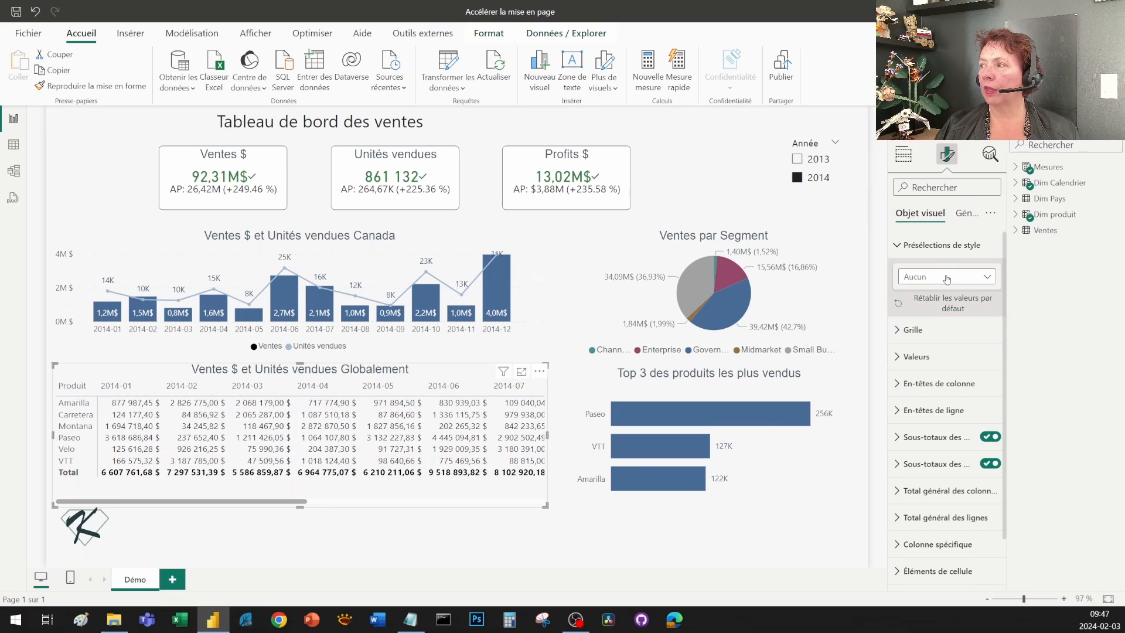
pyautogui.click(946, 278)
pyautogui.click(918, 324)
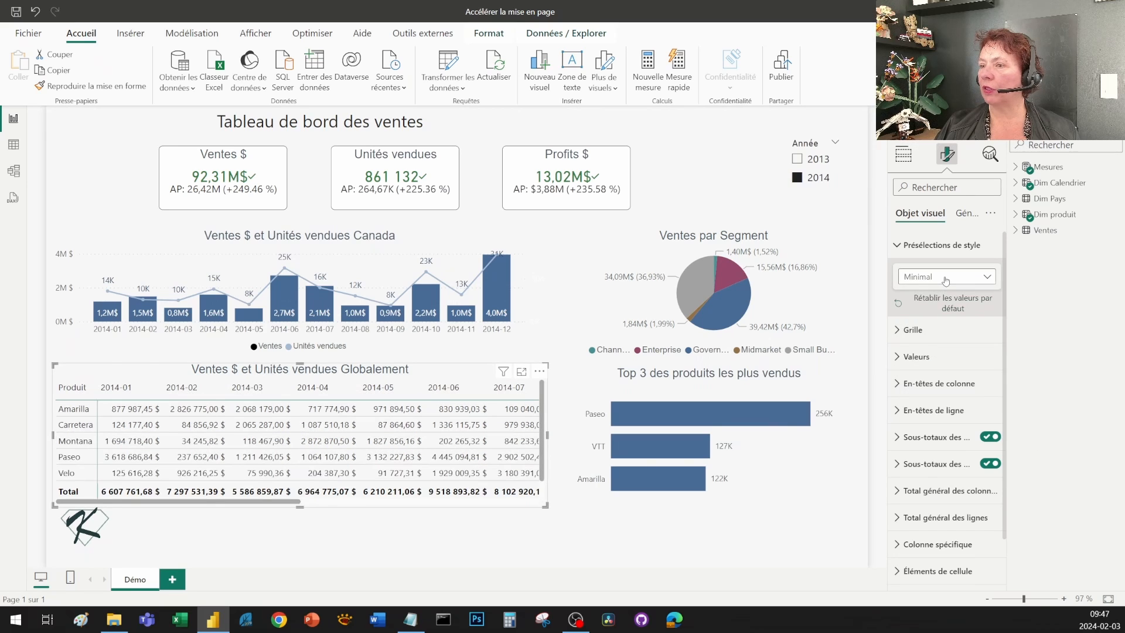
# Try the Lignes alternées, En-tête en gras, Lignes voyantes and Partiellement rempli style presets on the matrix
pyautogui.click(945, 277)
pyautogui.click(933, 355)
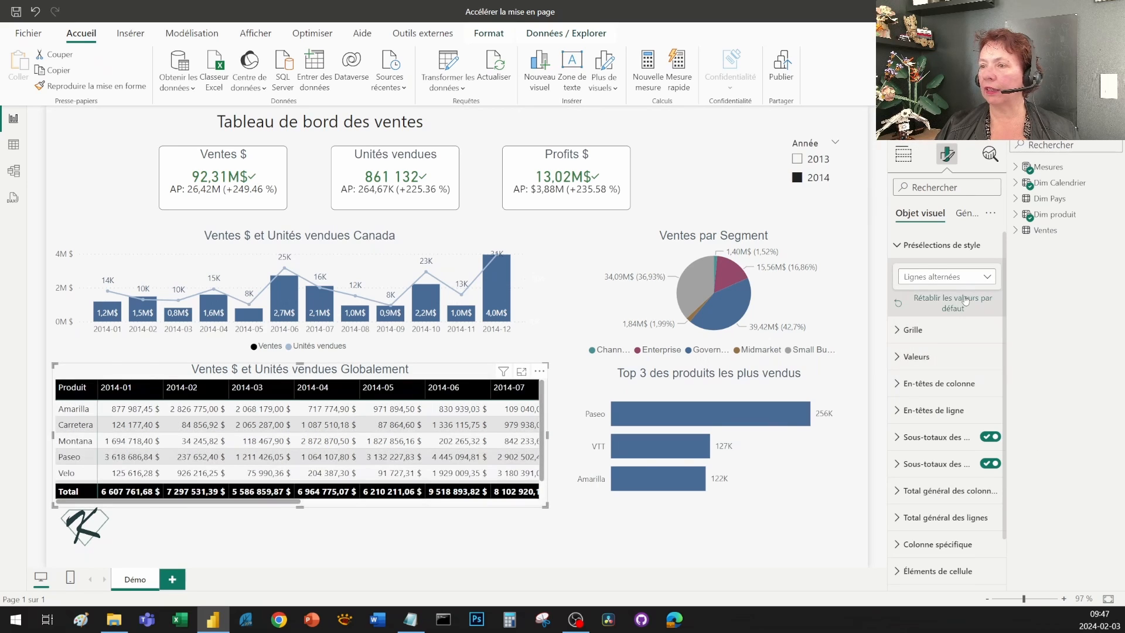
pyautogui.click(945, 278)
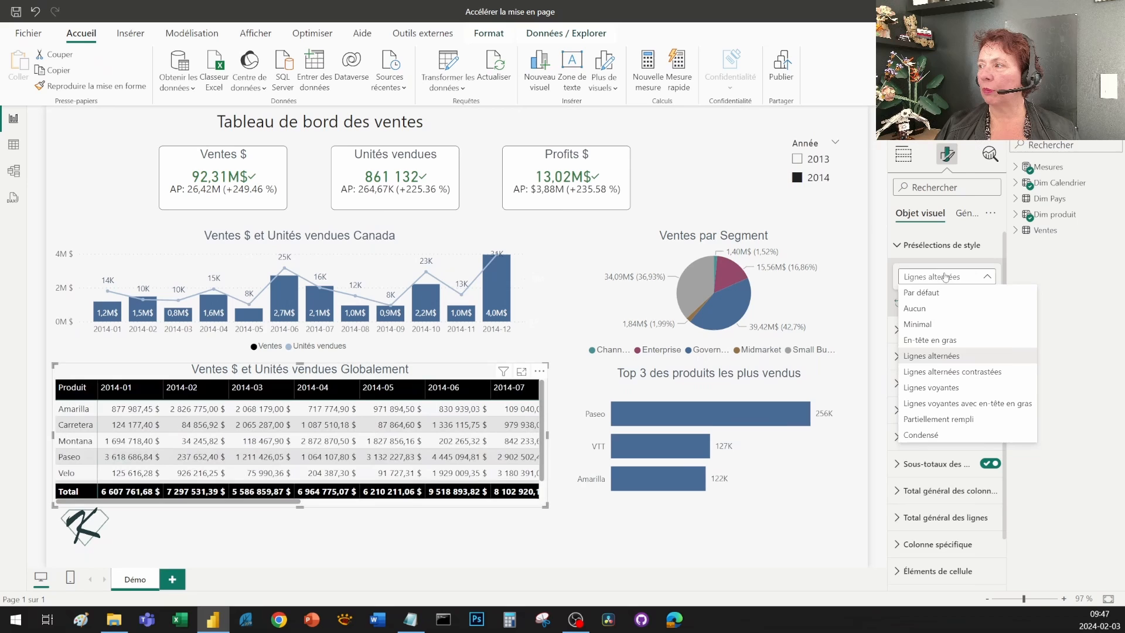
pyautogui.click(938, 339)
pyautogui.click(949, 283)
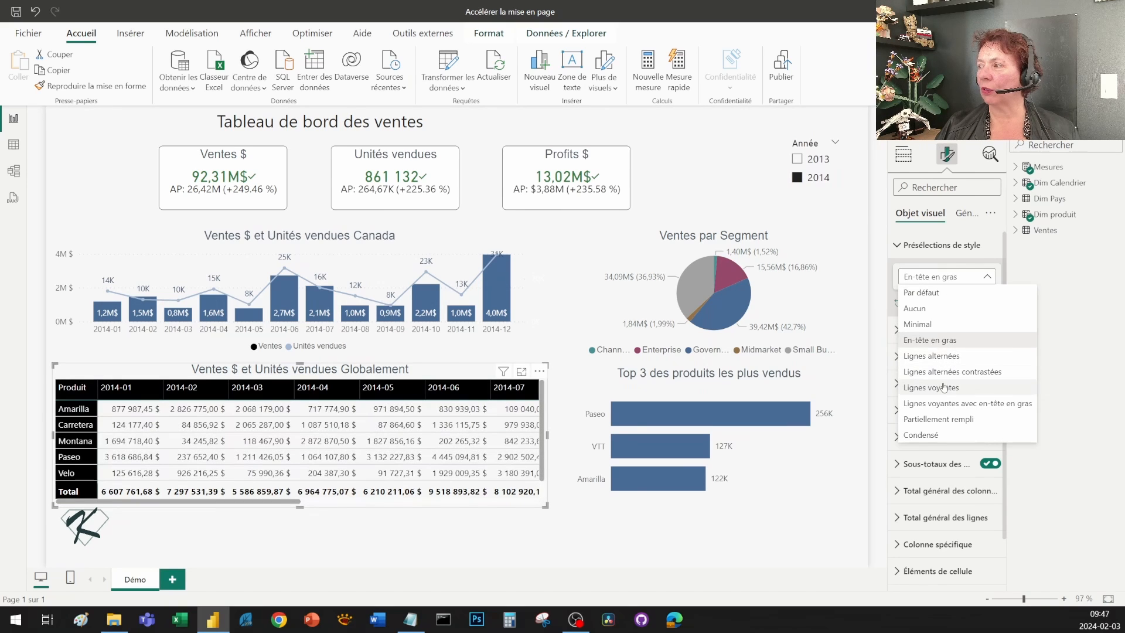
pyautogui.click(938, 387)
pyautogui.click(950, 279)
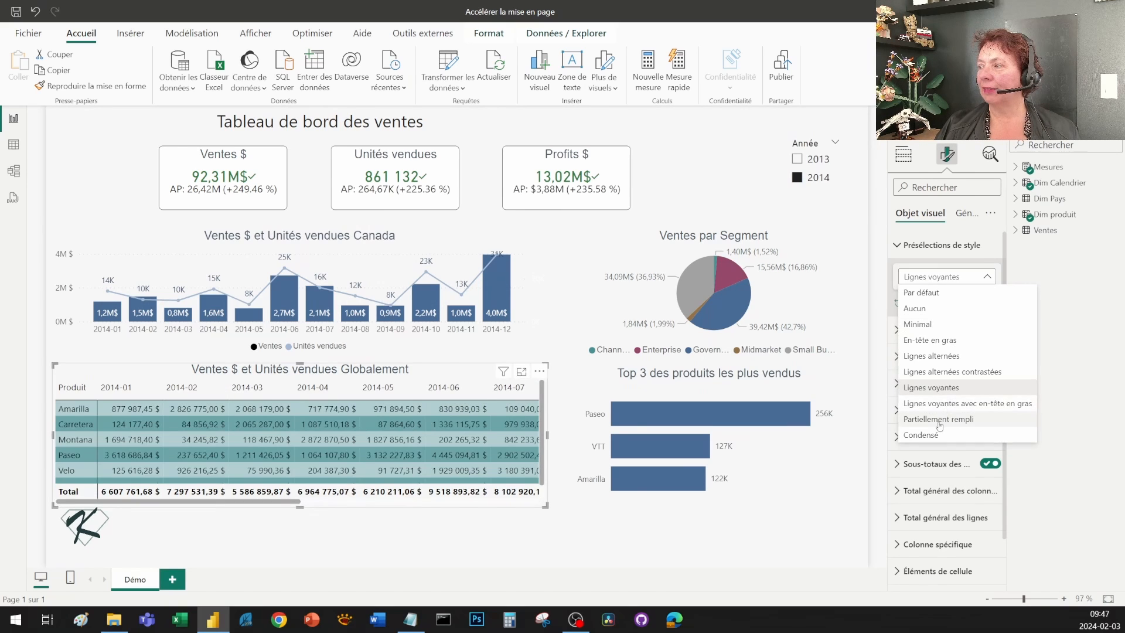
pyautogui.click(940, 419)
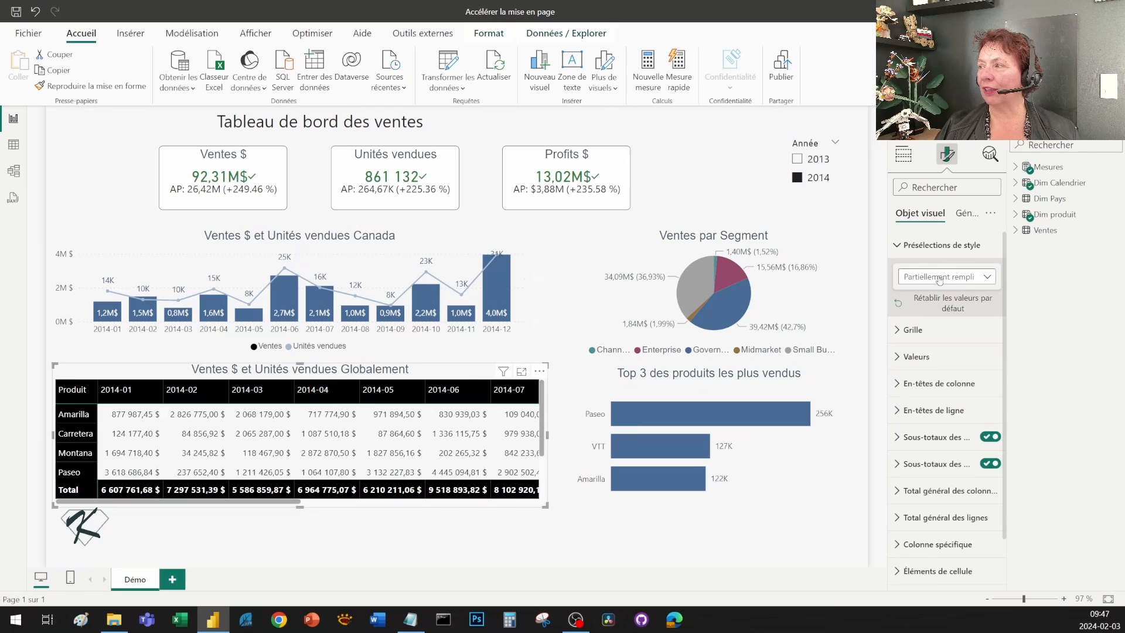
# Return the Ventes $ et Unités vendues Globalement matrix to the Minimal style preset
pyautogui.click(940, 280)
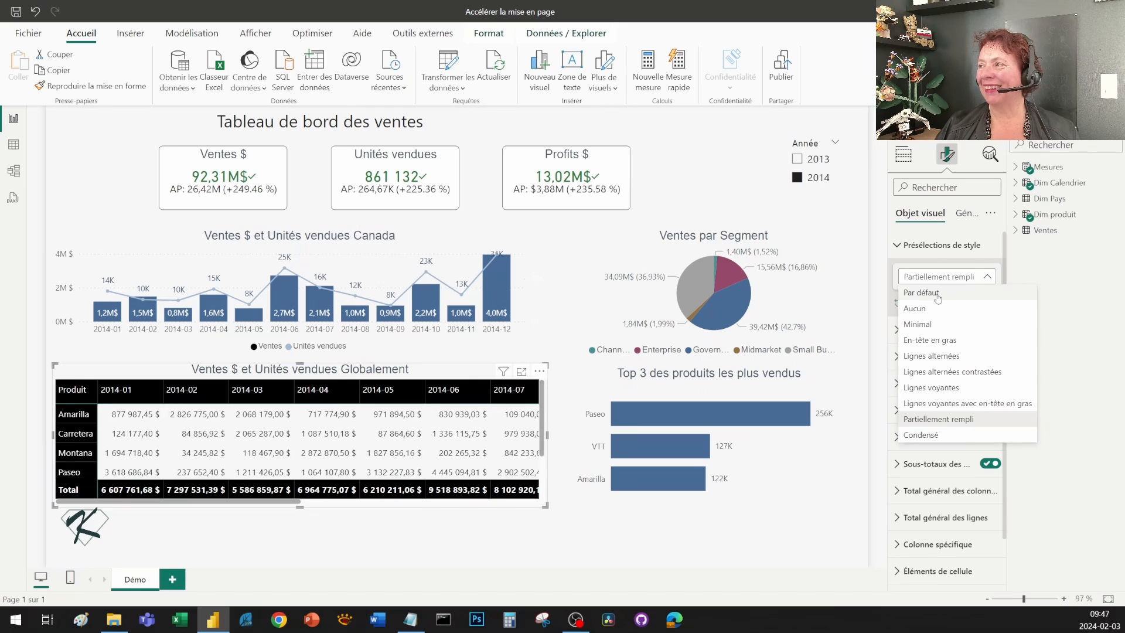
pyautogui.click(950, 324)
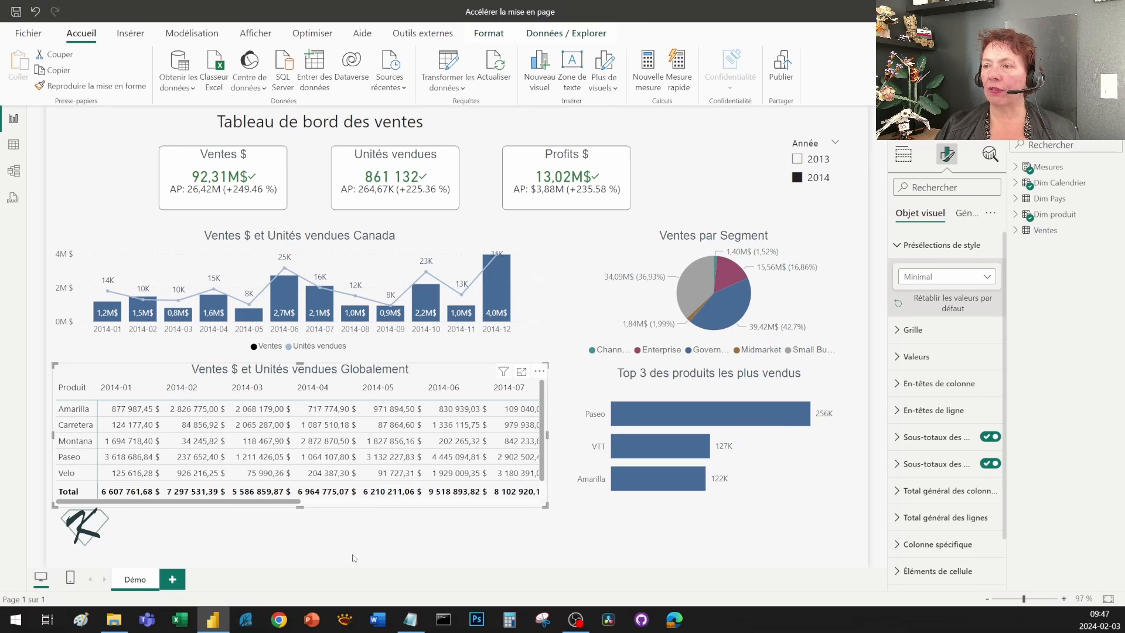
pyautogui.click(933, 245)
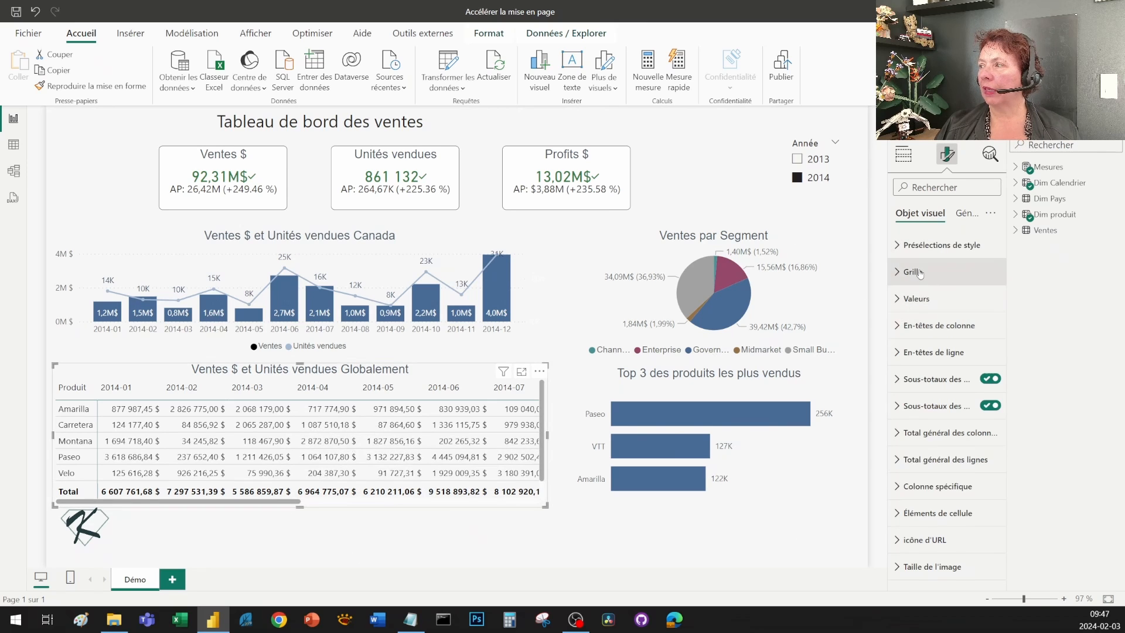
# Set the matrix grid's global font size to 9
pyautogui.click(919, 272)
pyautogui.scroll(-3, 962, 312)
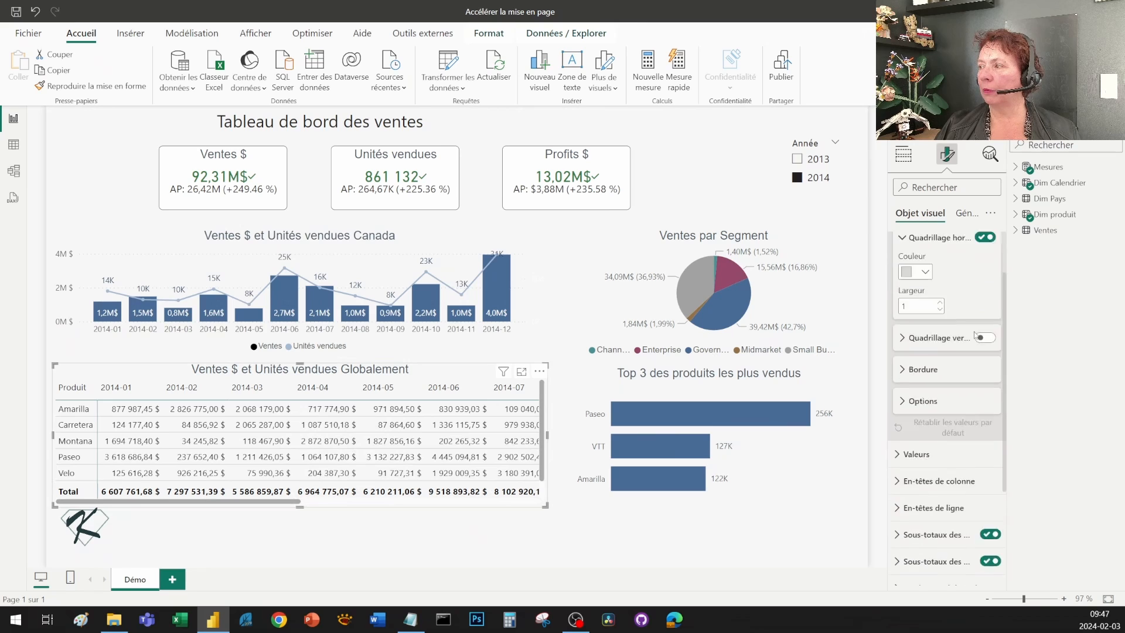
pyautogui.click(946, 310)
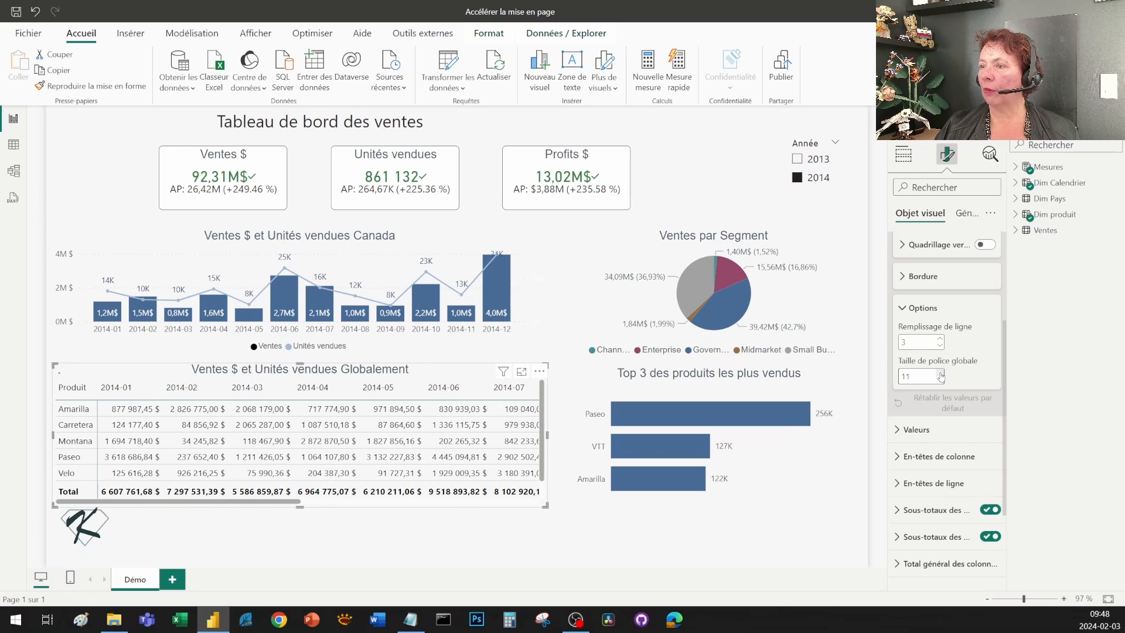
pyautogui.click(941, 374)
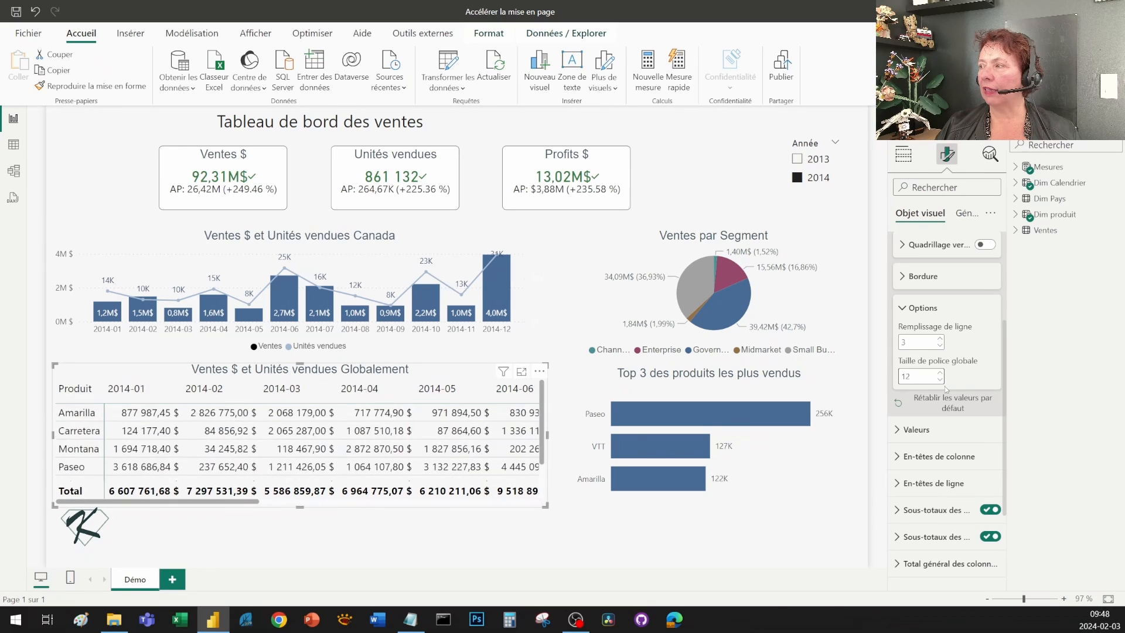
pyautogui.click(940, 381)
pyautogui.click(940, 381)
pyautogui.click(940, 381)
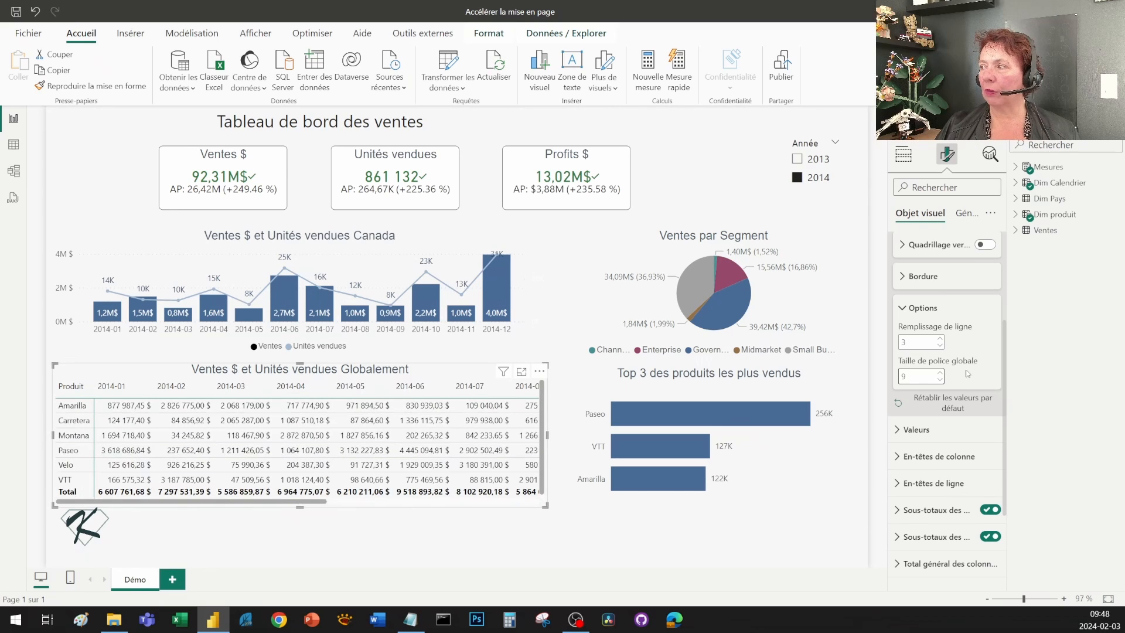
# Try a row padding of 5 in the matrix grid options and settle on 2
pyautogui.click(941, 340)
pyautogui.click(940, 340)
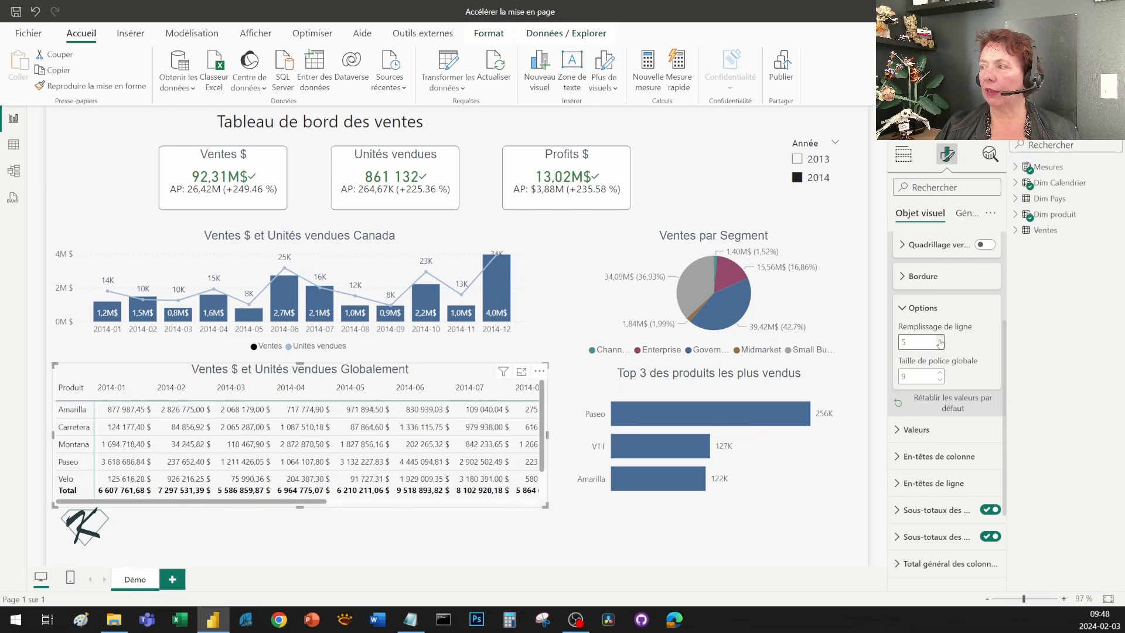
pyautogui.click(940, 347)
pyautogui.click(940, 346)
pyautogui.click(940, 346)
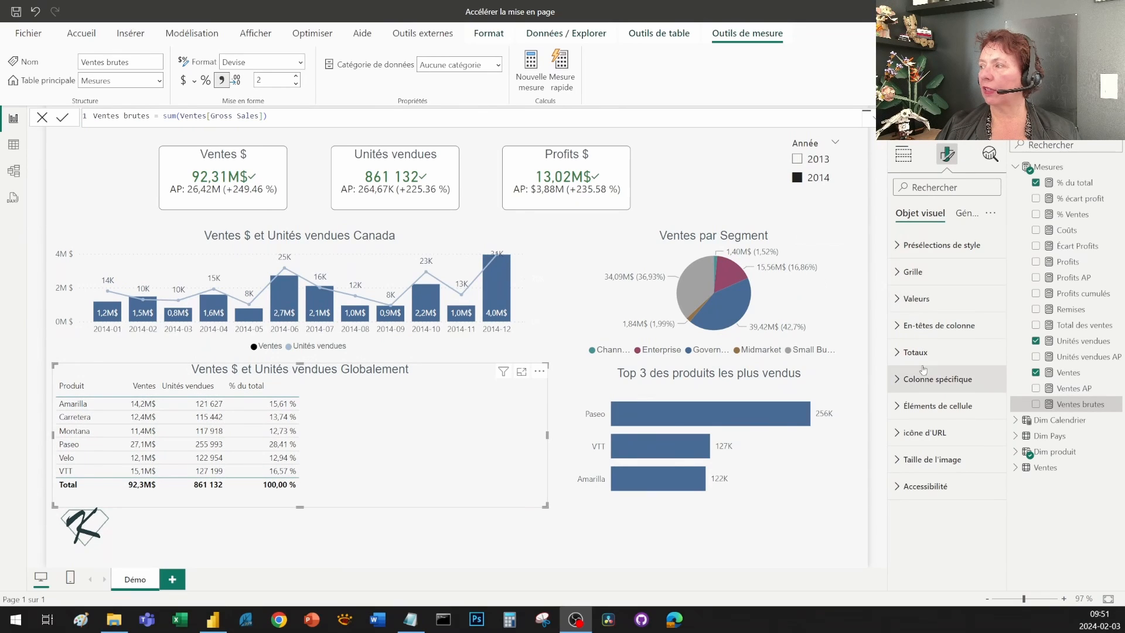
# Right-align the table's Unités vendues column, applying the specific column settings to its header, total and values
pyautogui.click(935, 380)
pyautogui.scroll(-3, 943, 410)
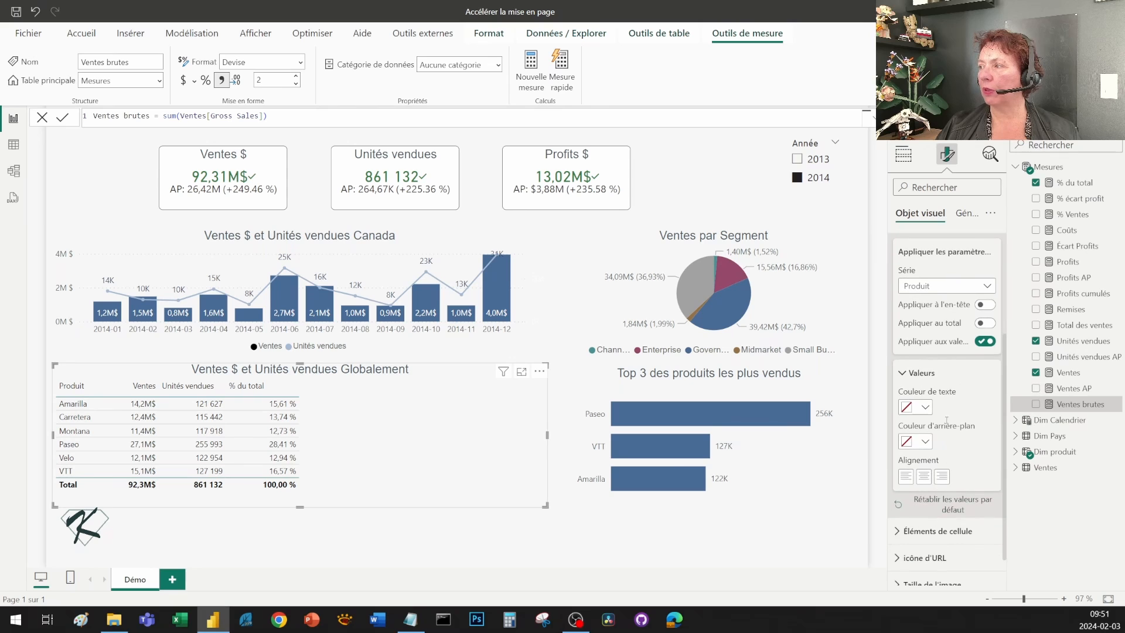
pyautogui.click(929, 286)
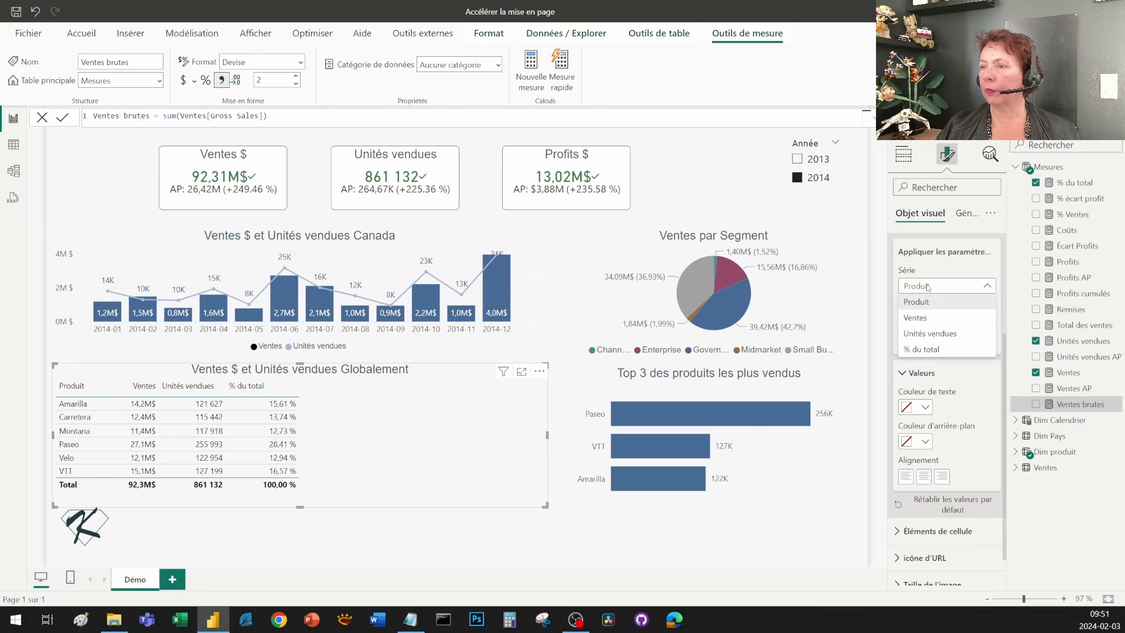
pyautogui.click(927, 334)
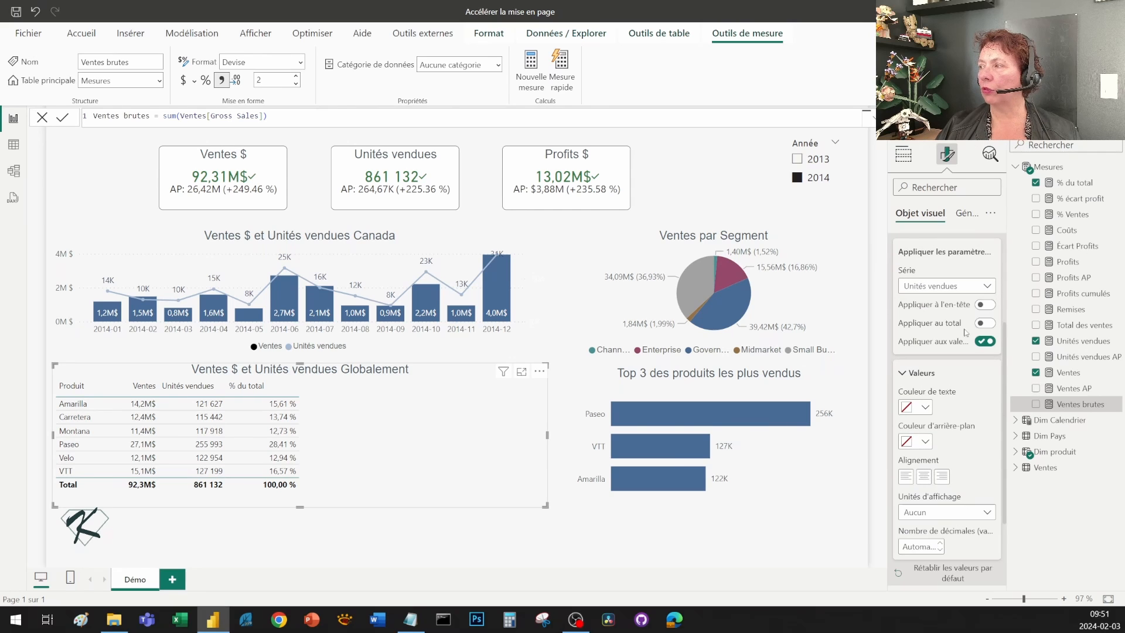
pyautogui.click(985, 305)
pyautogui.click(985, 323)
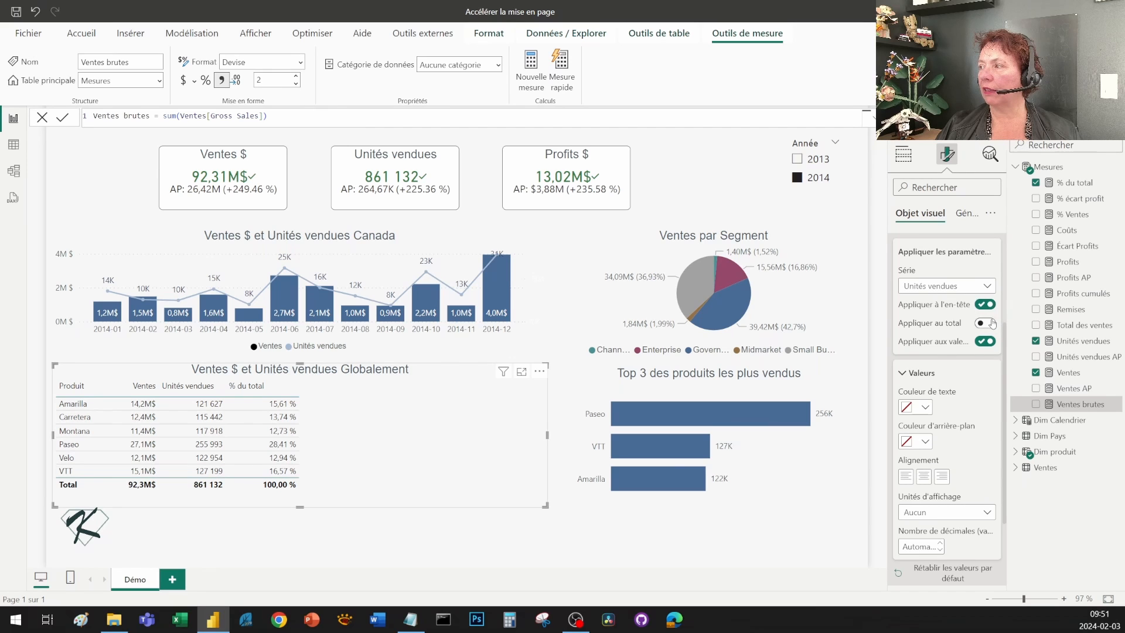
pyautogui.click(942, 476)
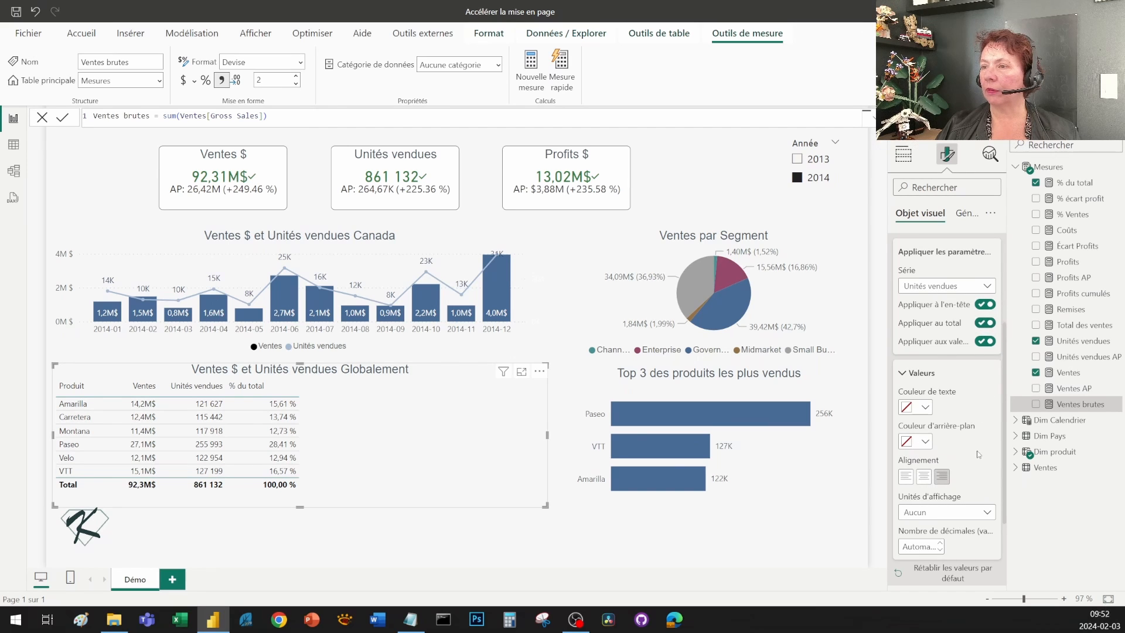
# Right-align the table's % du total column, applying the specific column settings to its header and total as well
pyautogui.click(958, 294)
pyautogui.click(957, 347)
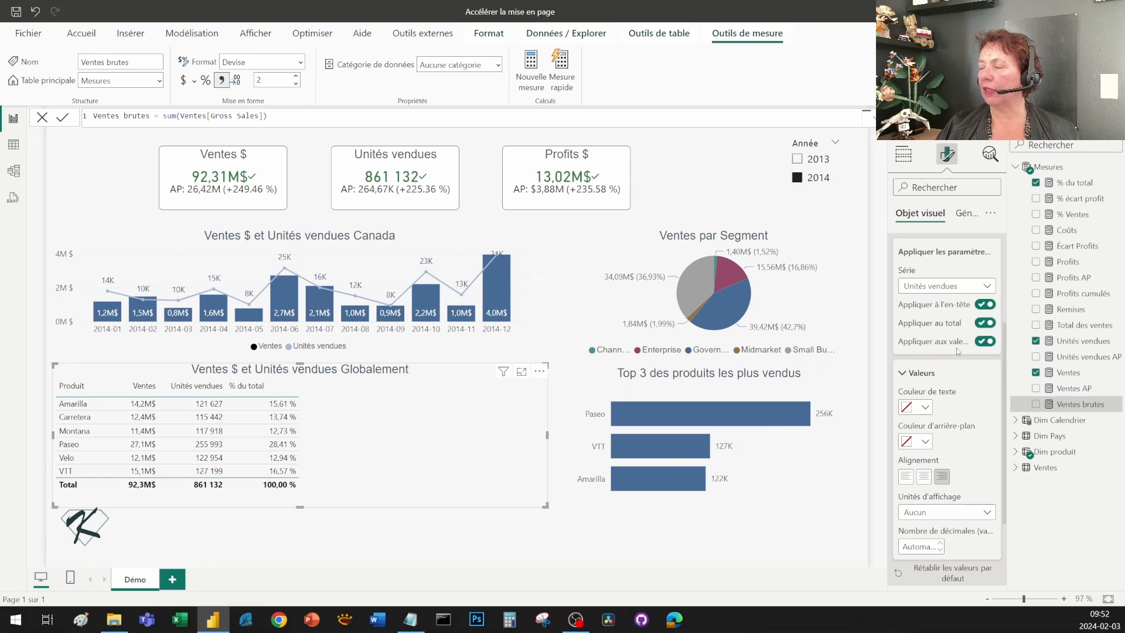
pyautogui.click(985, 304)
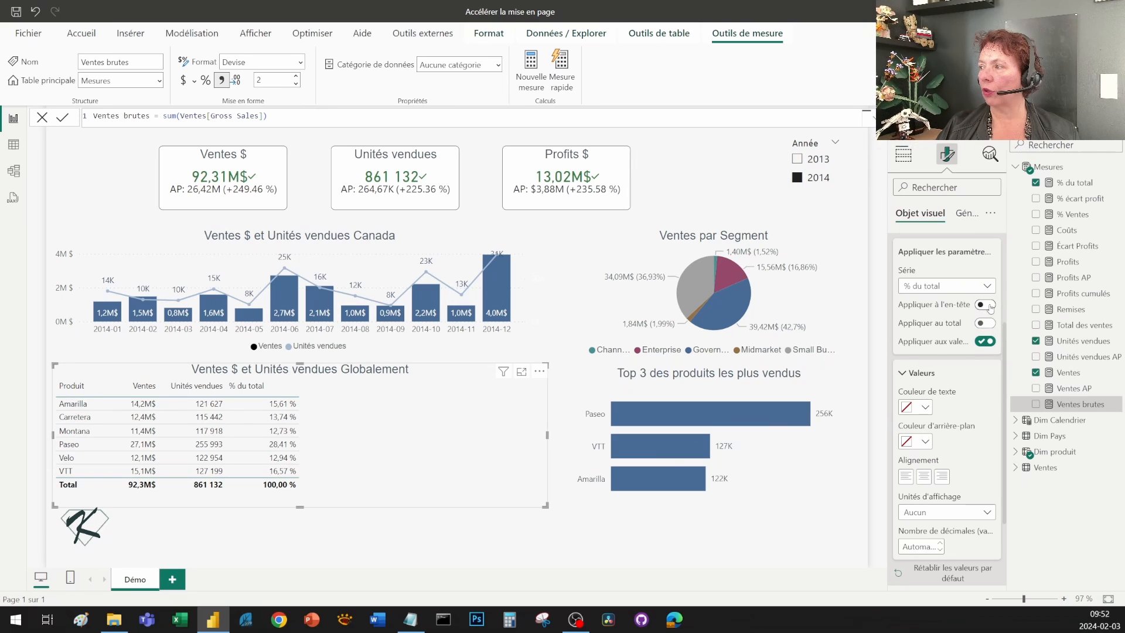
pyautogui.click(985, 323)
pyautogui.click(943, 477)
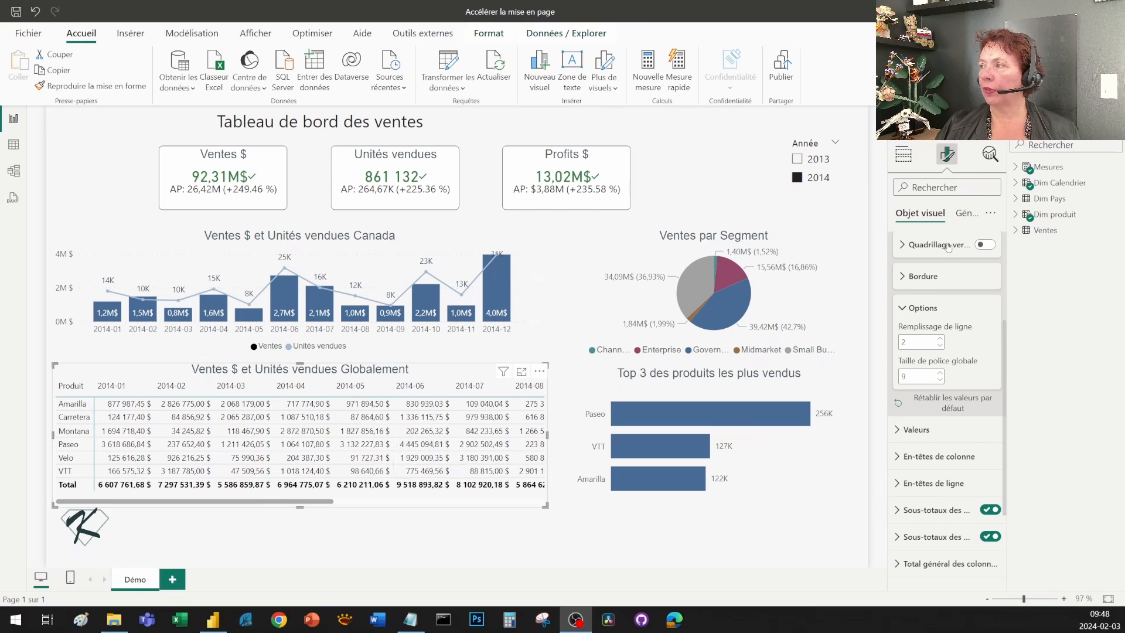
# Set the display units of the matrix's Ventes values to Millions in the specific column settings
pyautogui.scroll(-3, 914, 381)
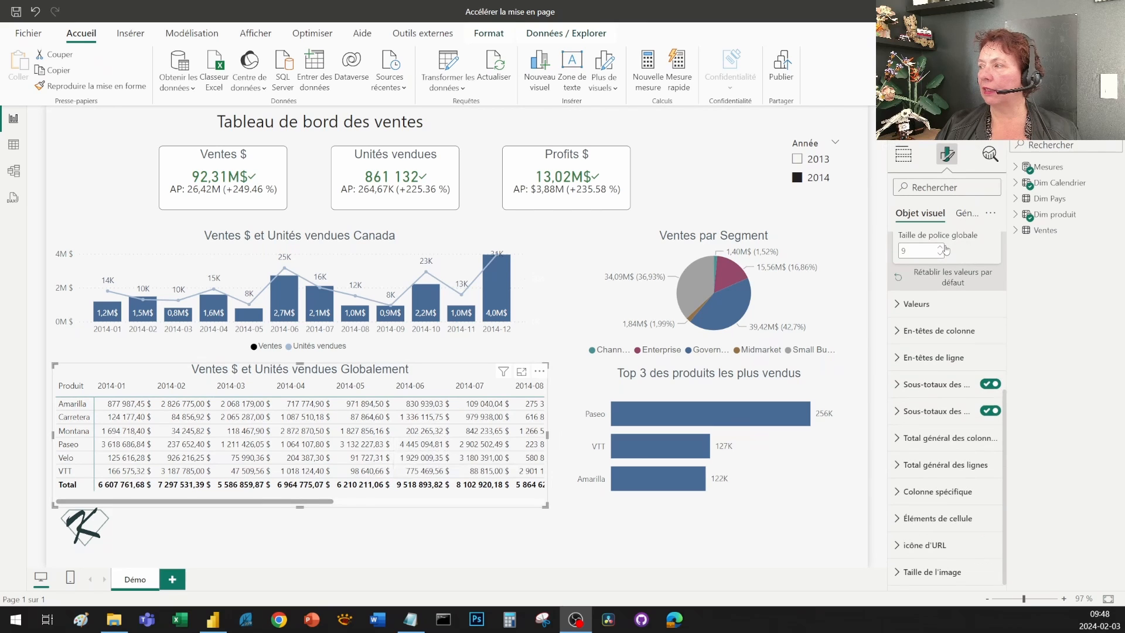
pyautogui.click(956, 491)
pyautogui.scroll(-6, 956, 490)
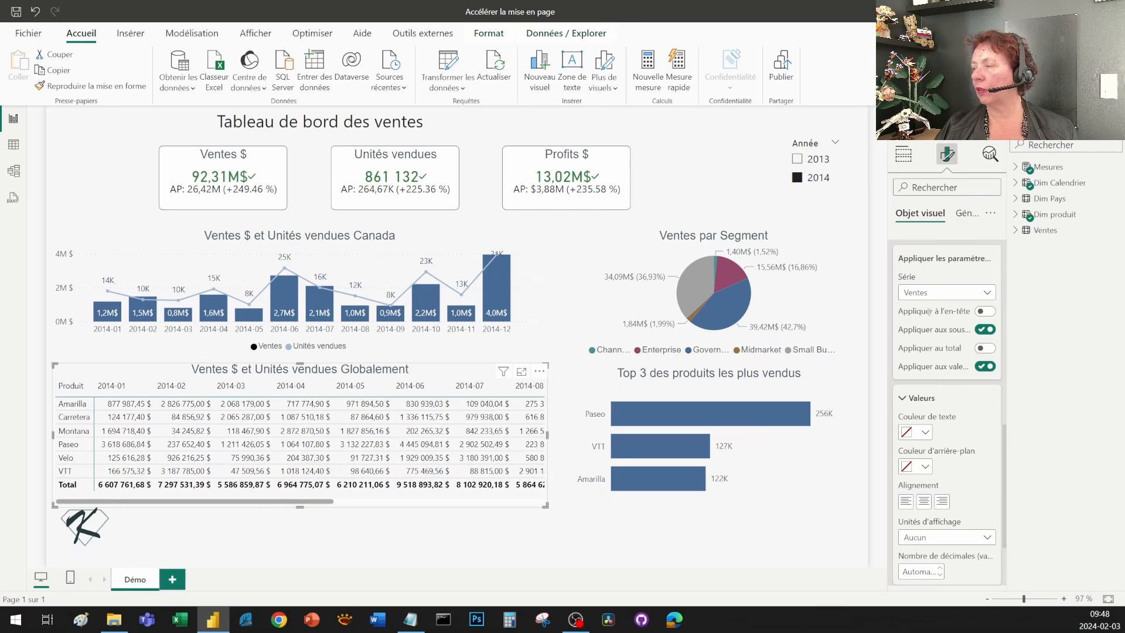
pyautogui.click(939, 292)
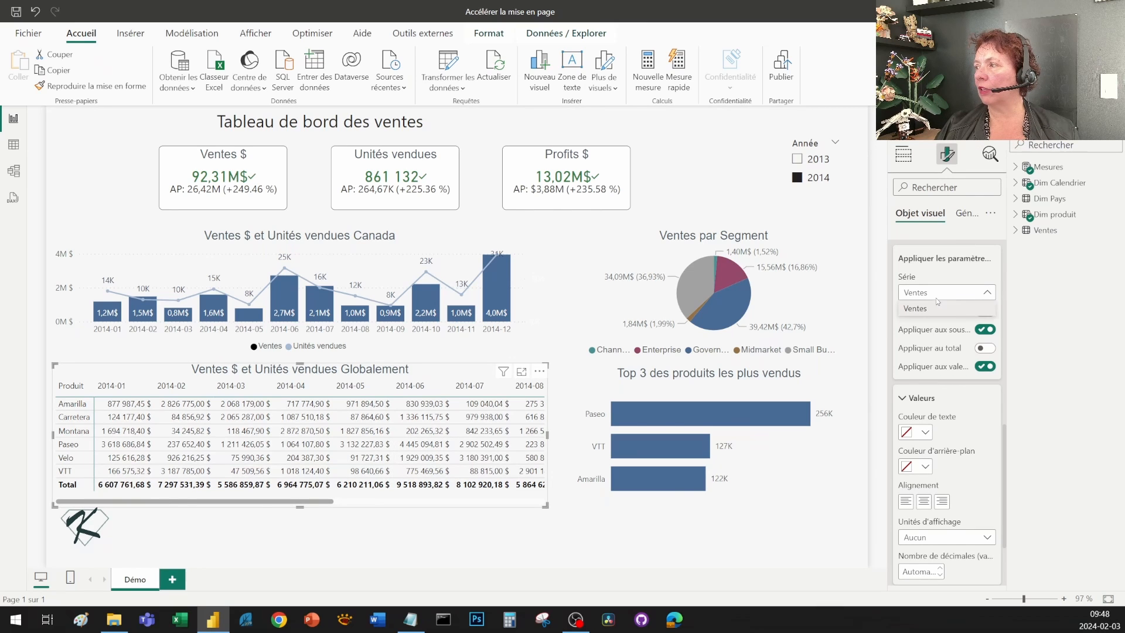
pyautogui.click(951, 279)
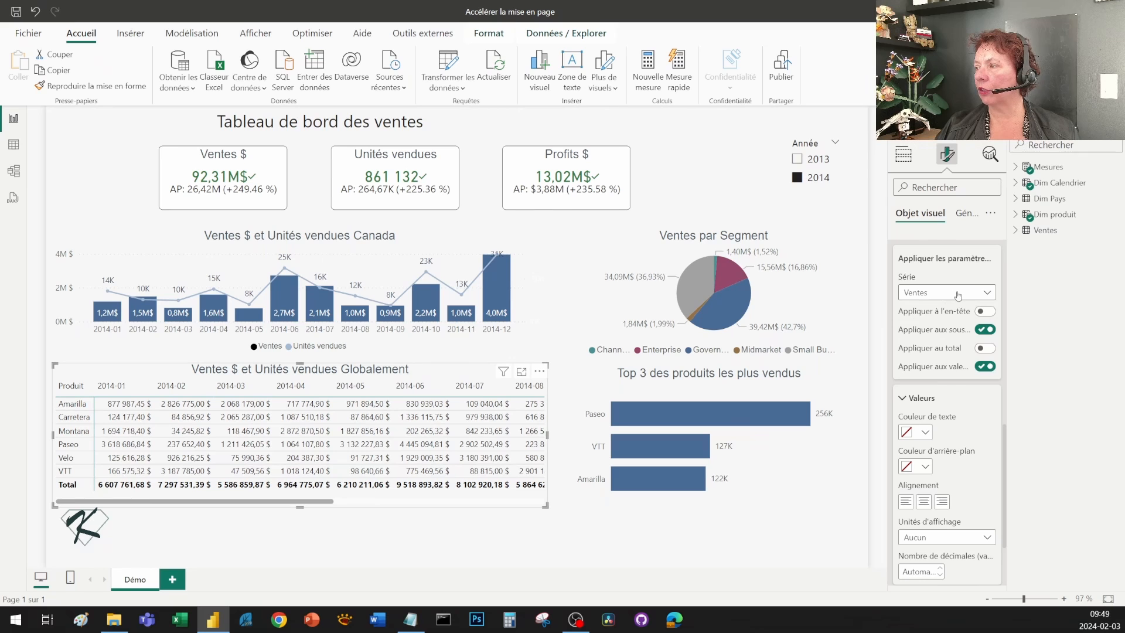
pyautogui.scroll(-2, 979, 447)
pyautogui.click(934, 431)
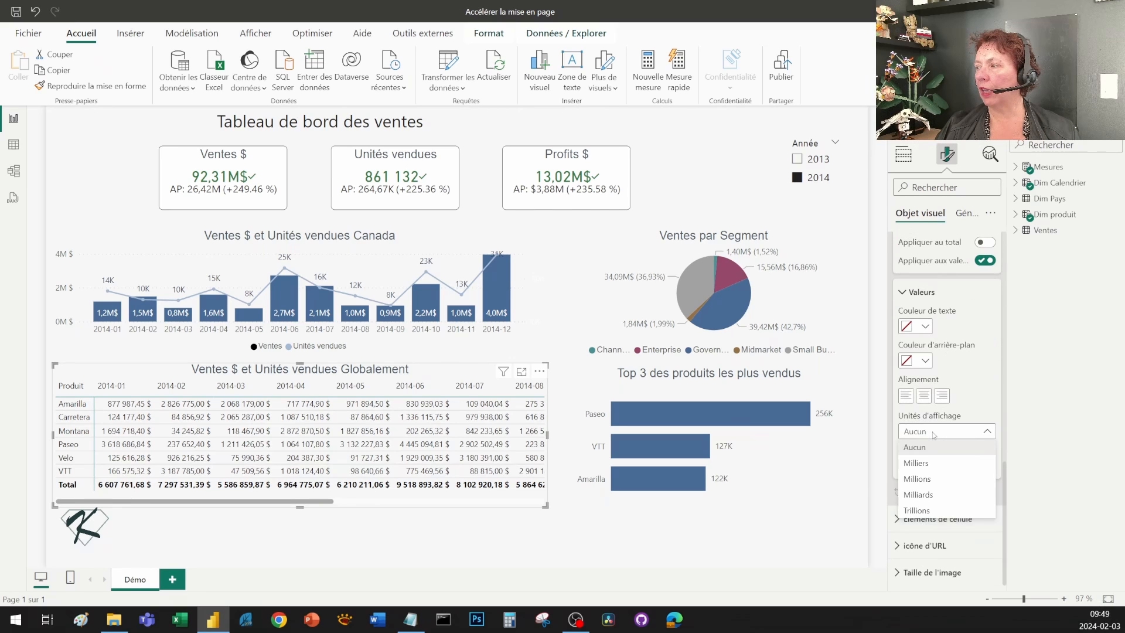
pyautogui.click(918, 479)
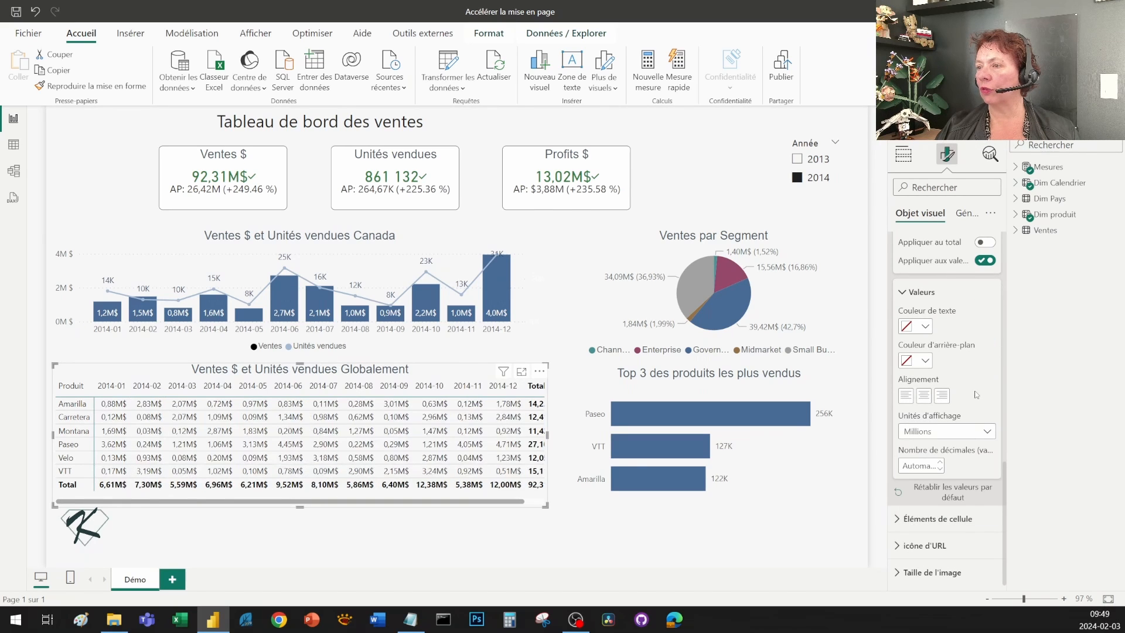
# Set the matrix's Ventes values to 1 decimal place and deselect the visual
pyautogui.click(931, 466)
pyautogui.write('1')
pyautogui.press('Tab')
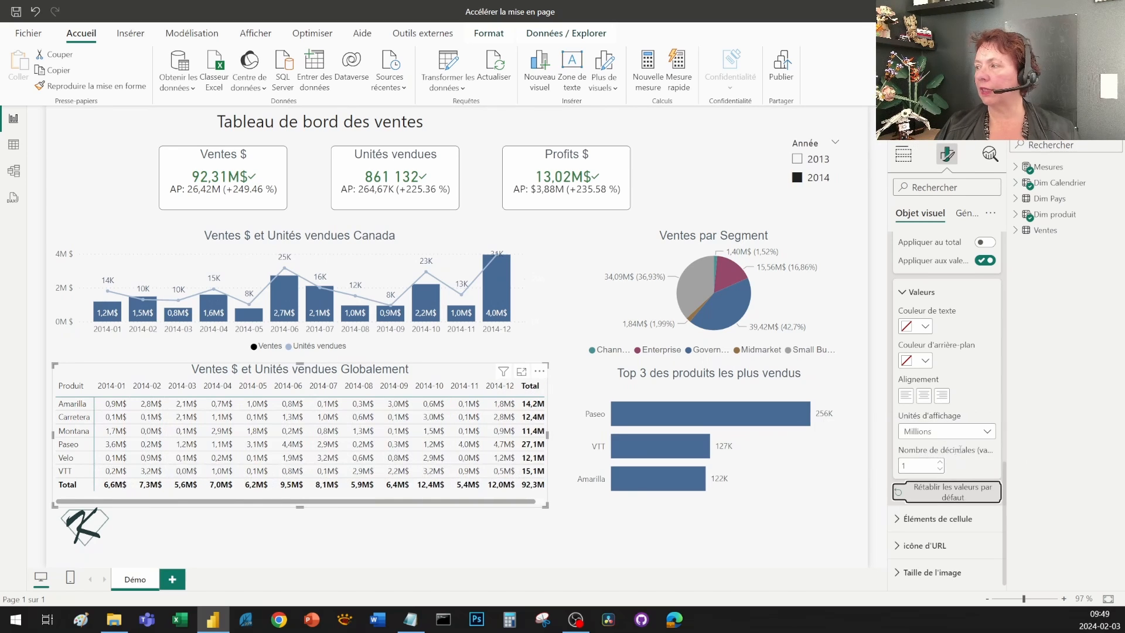
pyautogui.click(671, 532)
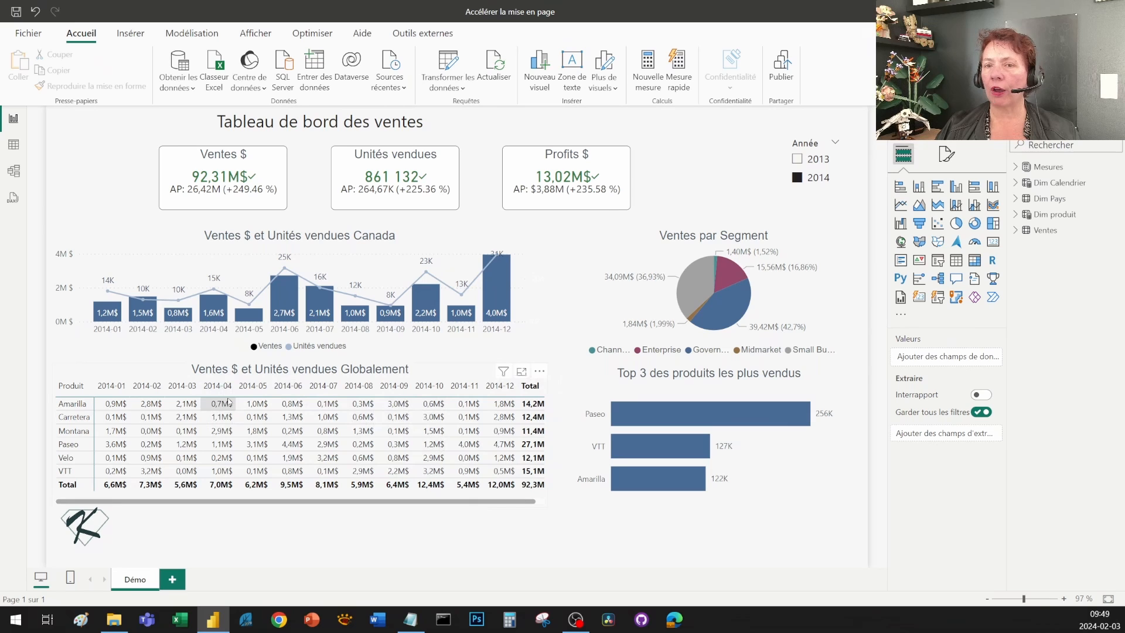